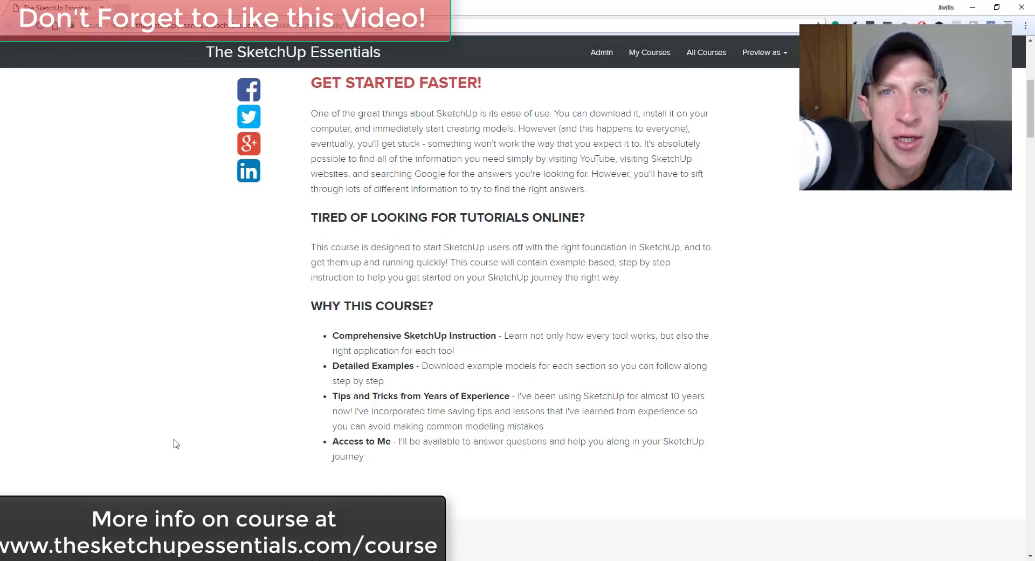
# - Read through the SketchUp Essentials course page, from the course introduction down past the location and terrain modeling section
pyautogui.scroll(-8, 234, 397)
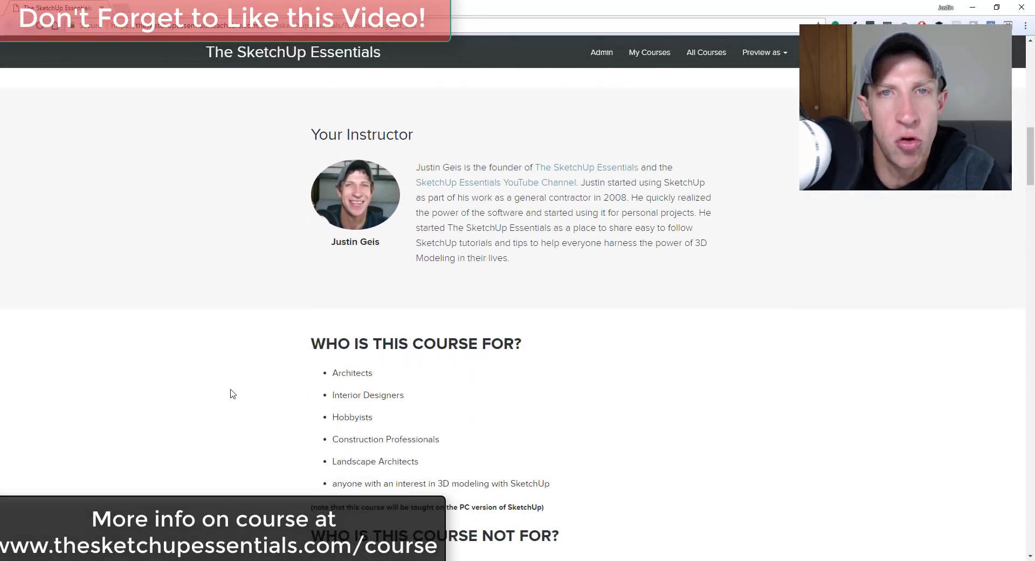
pyautogui.scroll(-4, 232, 393)
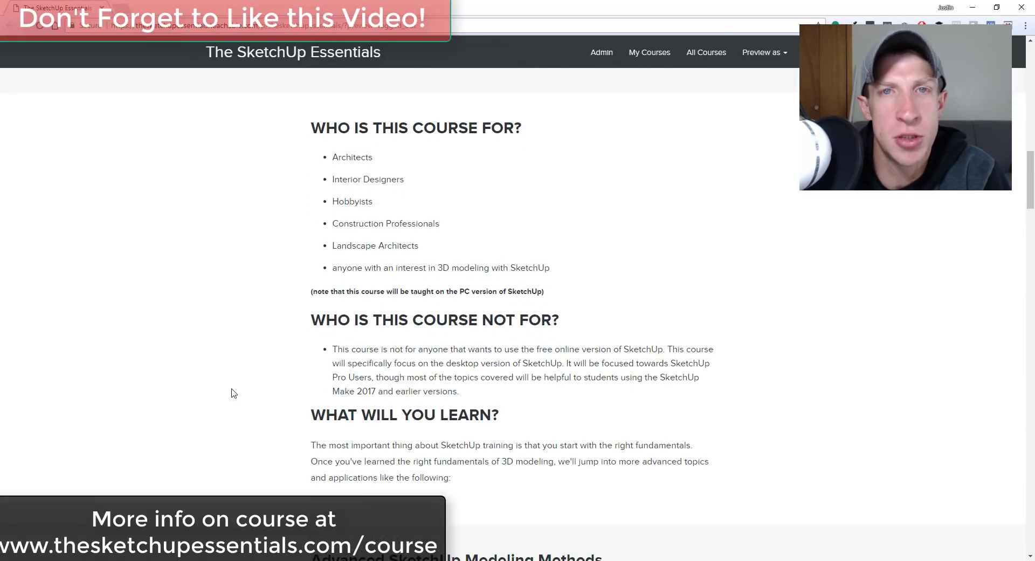
pyautogui.scroll(-4, 304, 357)
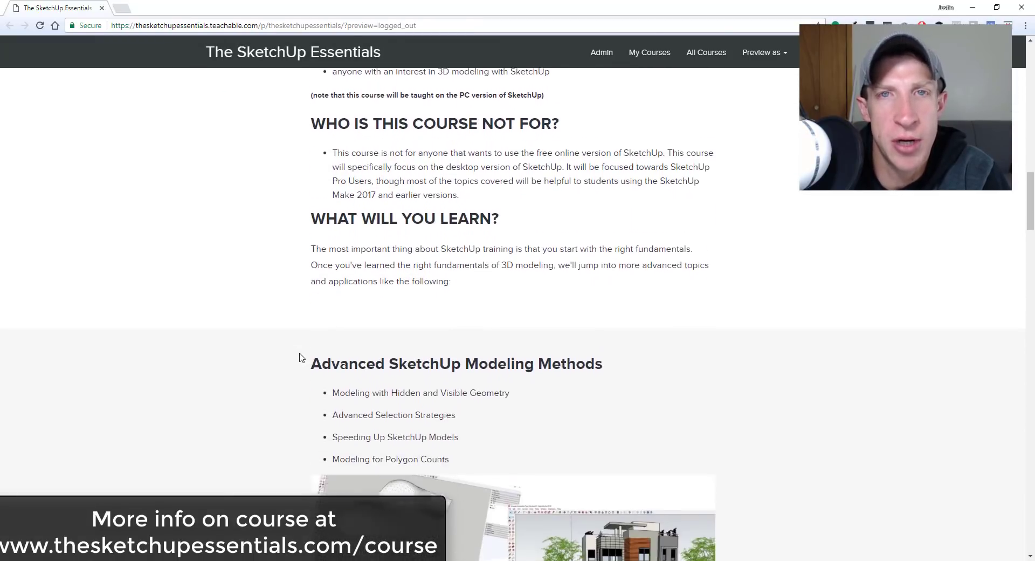
pyautogui.scroll(-2, 302, 357)
pyautogui.scroll(-2, 300, 353)
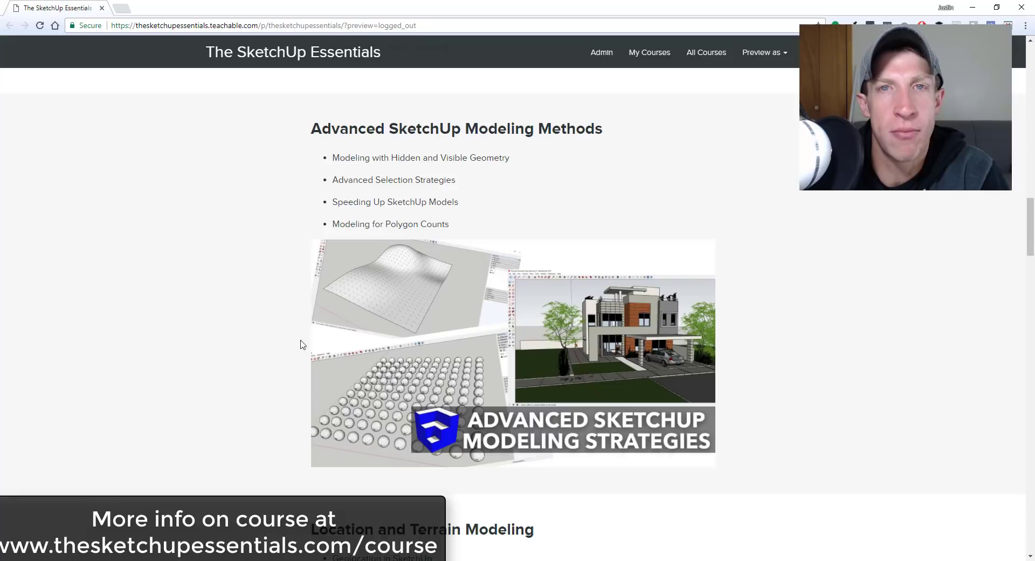
pyautogui.scroll(-5, 305, 323)
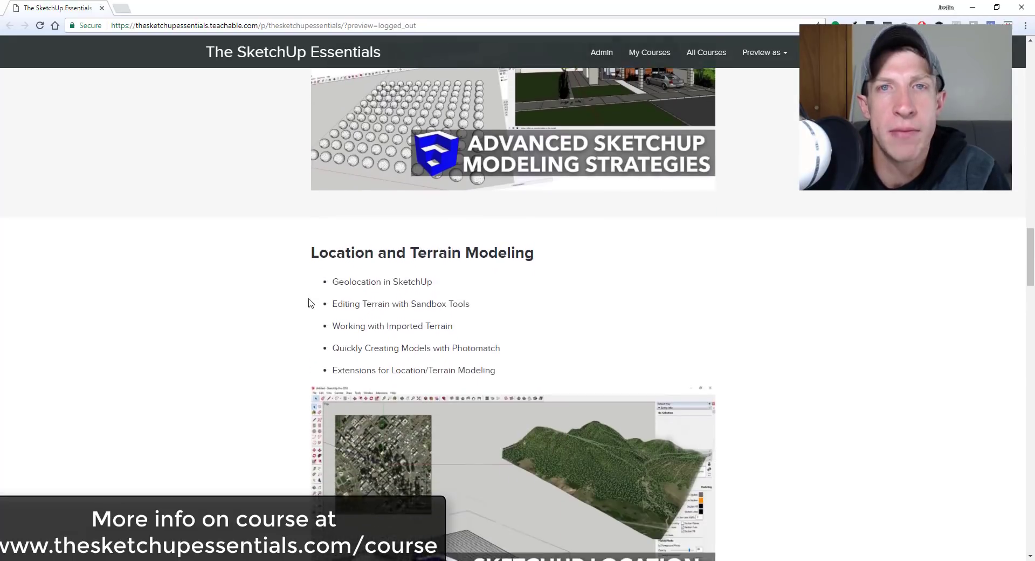
pyautogui.scroll(-3, 305, 301)
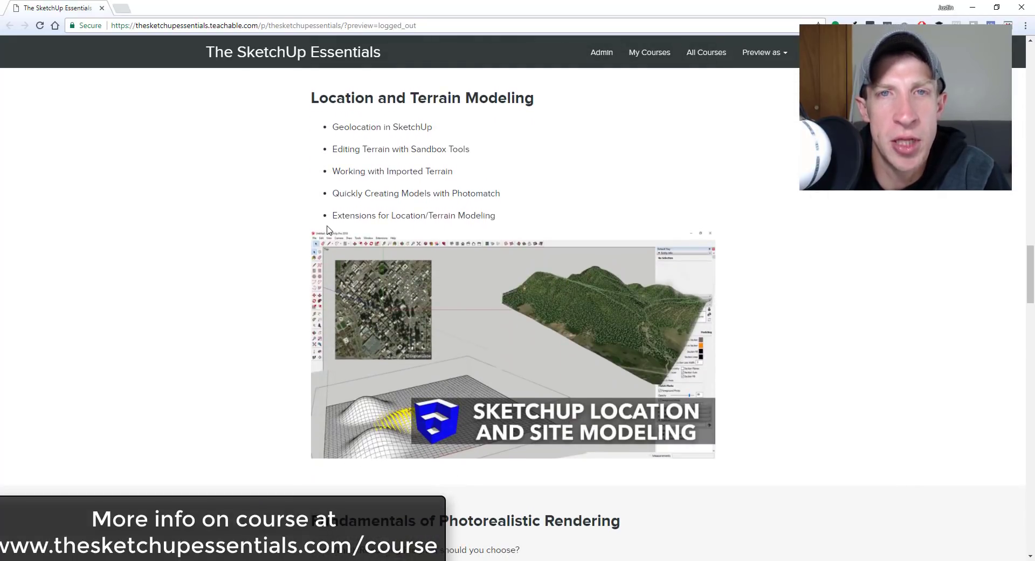
pyautogui.scroll(-7, 328, 229)
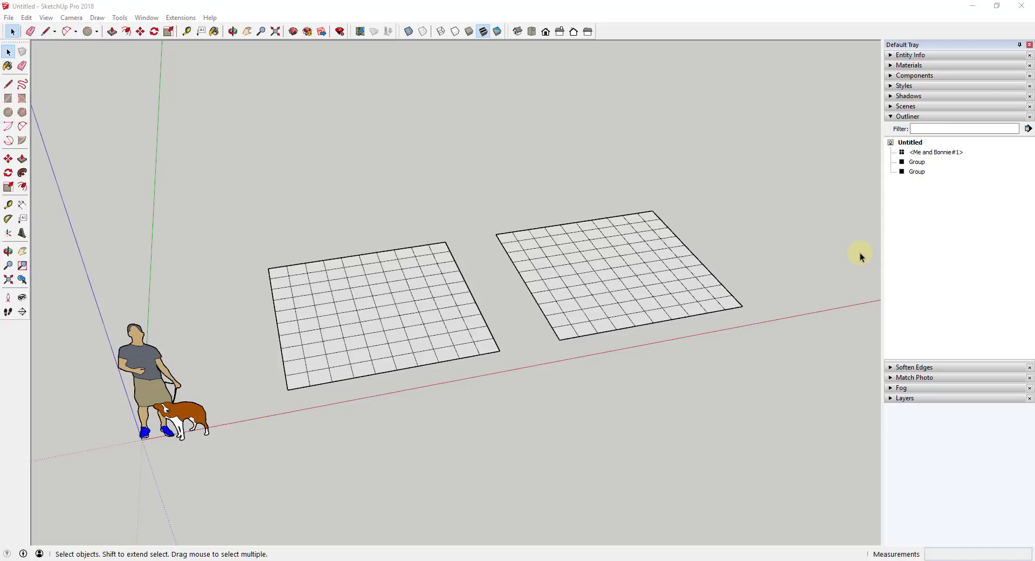
# - Draw a circle of about 6 9/16" radius beside the two grids and pull it up about 2' 9 7/8" into a cylinder
pyautogui.moveTo(641, 378); pyautogui.dragTo(640, 334, button='middle')
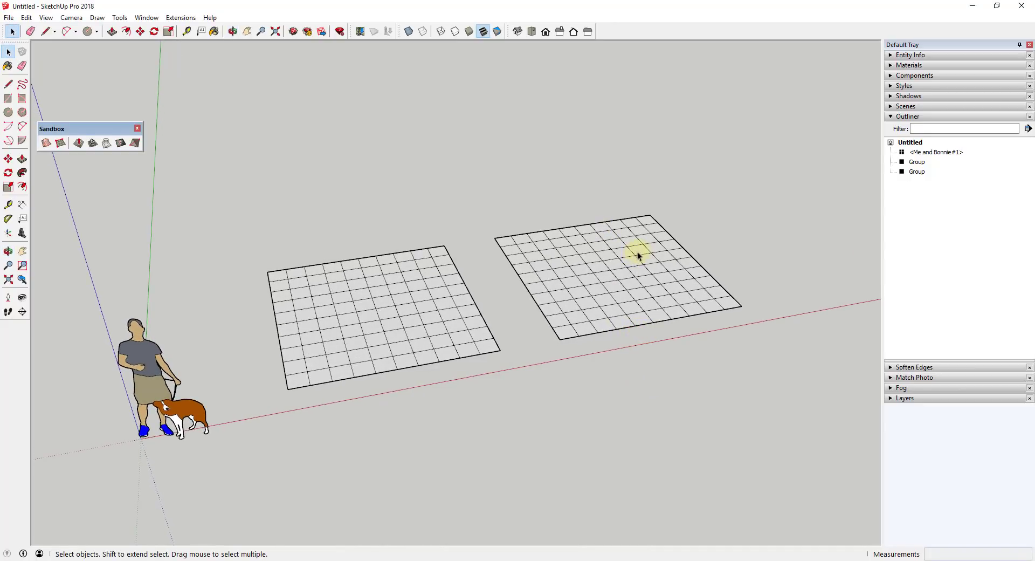
pyautogui.moveTo(694, 317); pyautogui.dragTo(745, 293, button='middle')
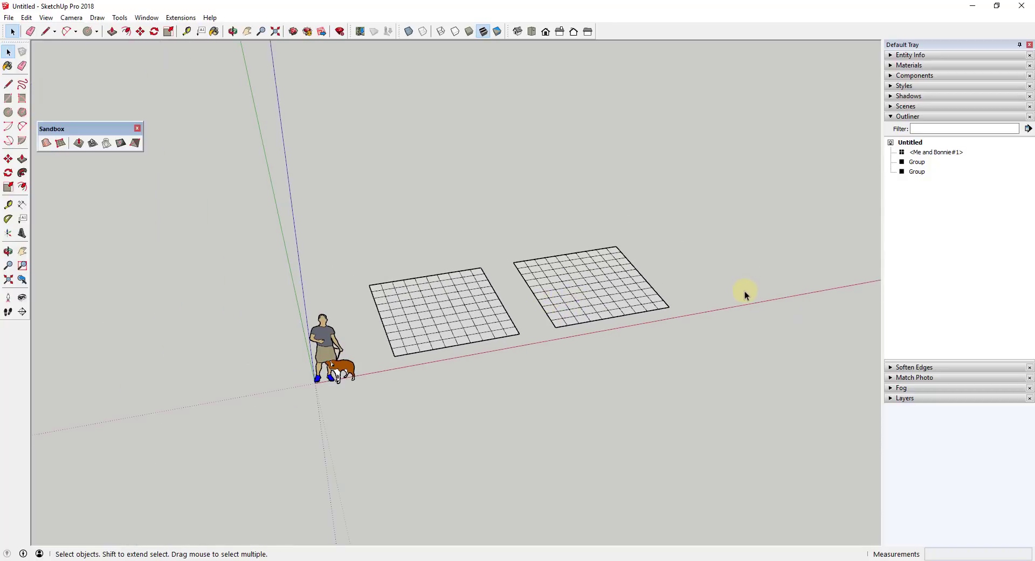
pyautogui.press('c')
pyautogui.click(735, 283)
pyautogui.click(742, 281)
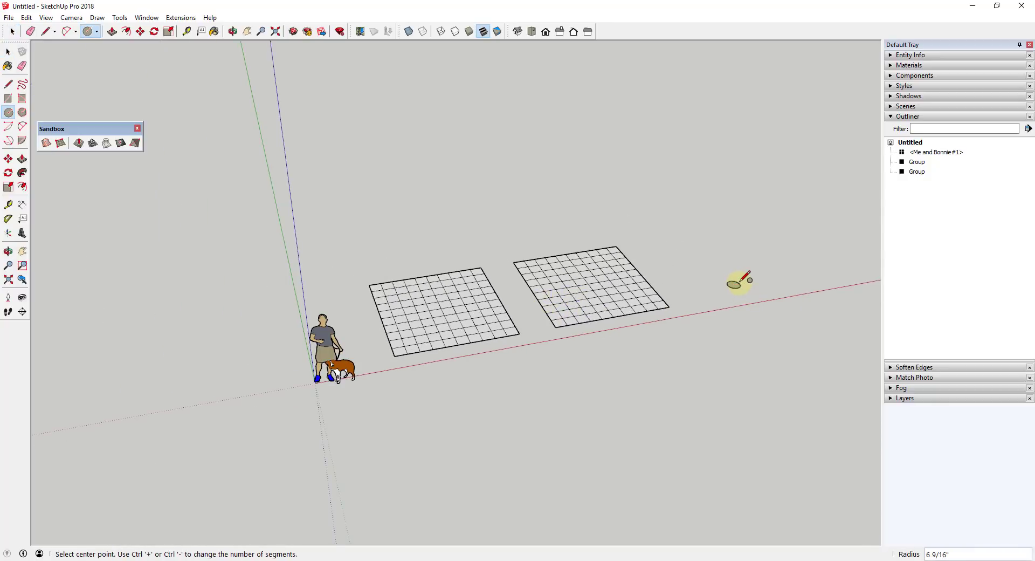
pyautogui.press('space')
pyautogui.press('p')
pyautogui.click(735, 283)
pyautogui.click(737, 276)
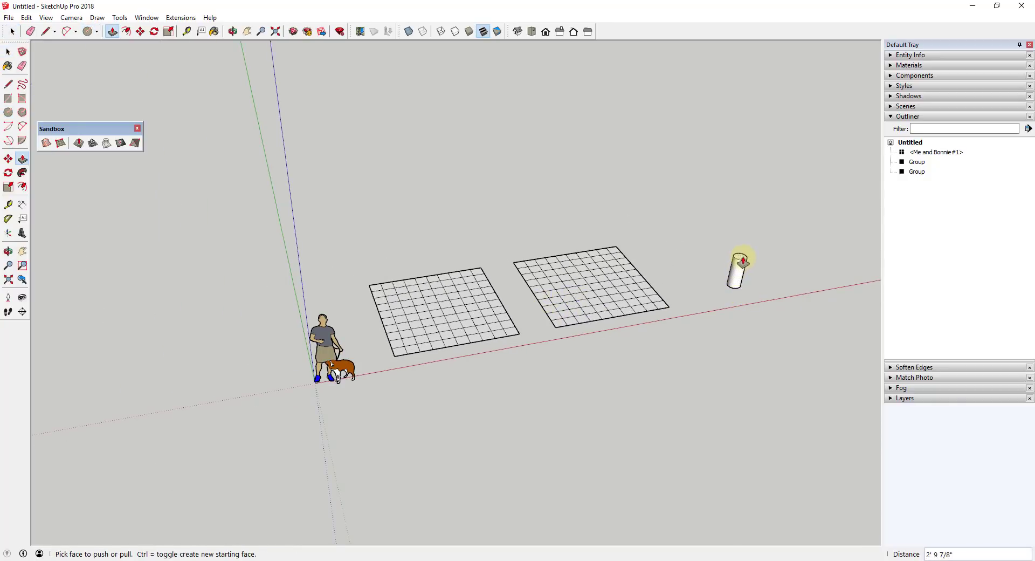
# - Select the whole cylinder and make it a group
pyautogui.press('space')
pyautogui.moveTo(724, 231); pyautogui.dragTo(755, 291)
pyautogui.rightClick(735, 272)
pyautogui.click(761, 280)
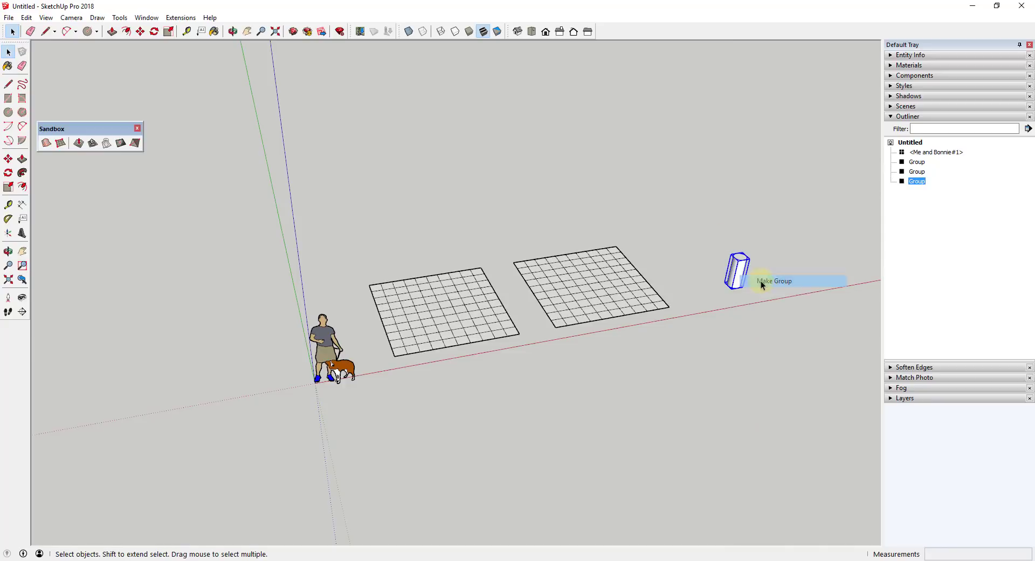
# - Copy the cylinder group behind itself and multiply the copy into a long, evenly spaced straight row
pyautogui.press('m')
pyautogui.click(738, 289)
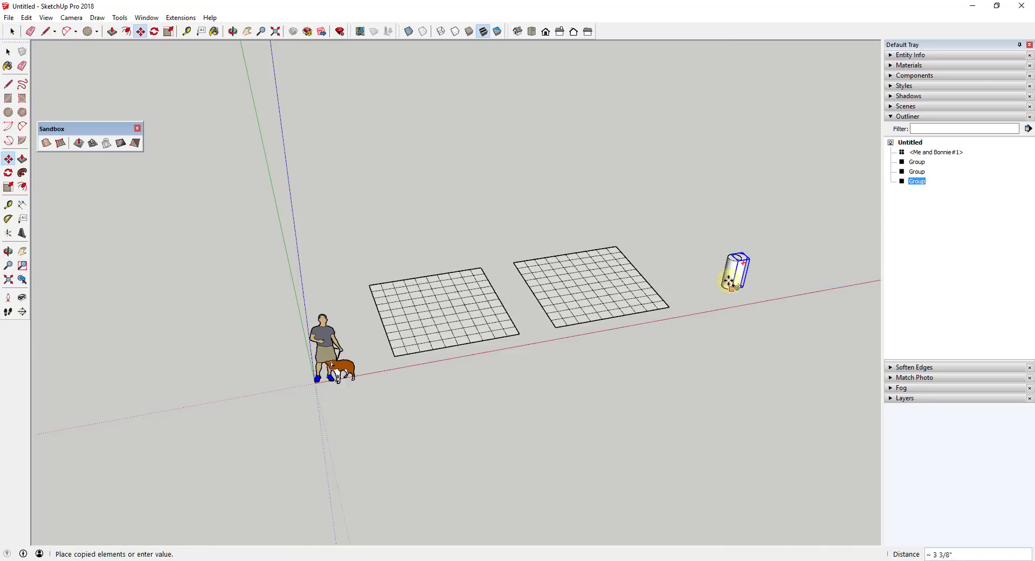
pyautogui.press('ctrl')
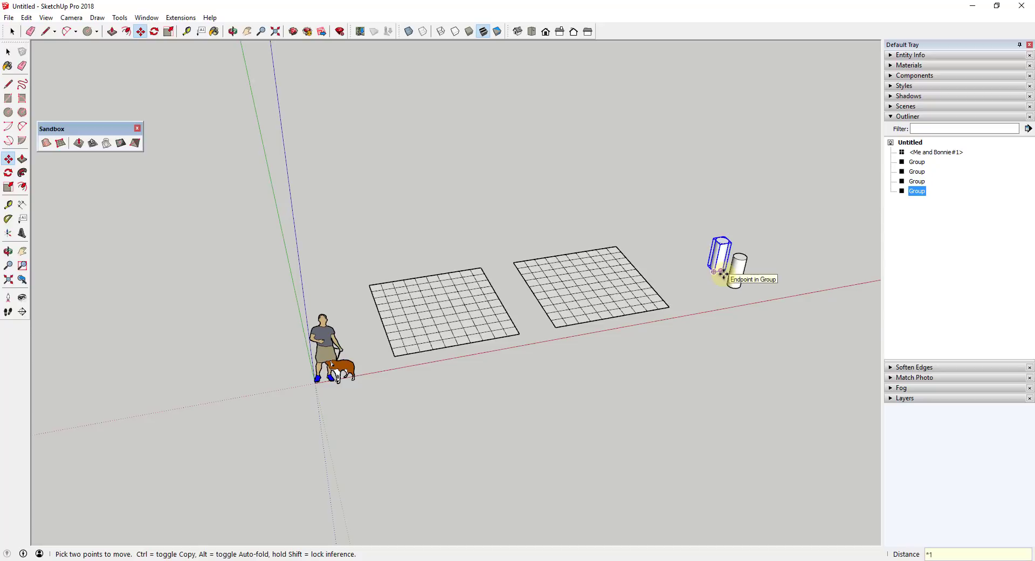
pyautogui.press('Return')
pyautogui.scroll(-6, 528, 157)
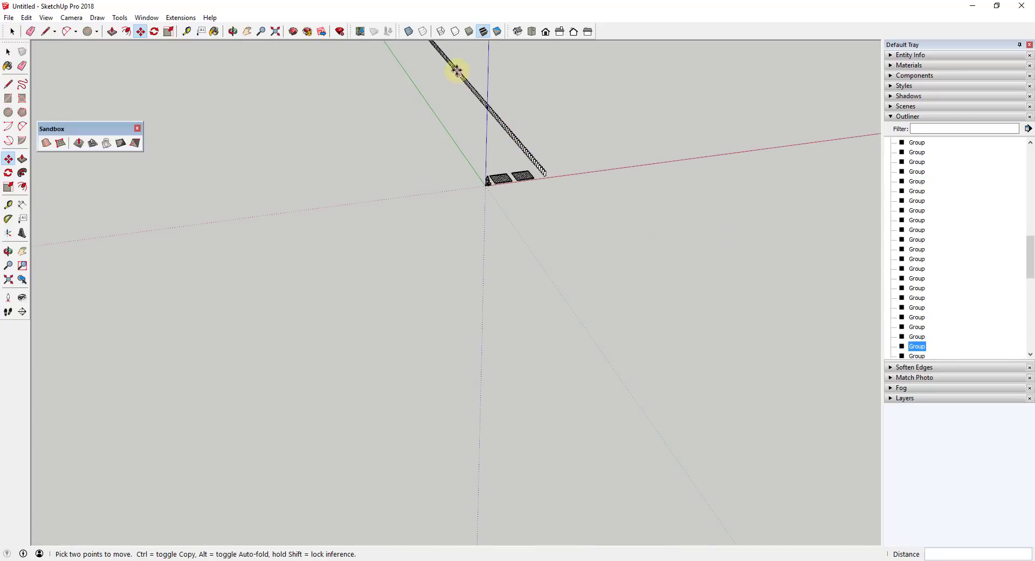
# - Examine the row of cylinder copies in the model and the list of their groups in the Outliner
pyautogui.moveTo(1029, 250); pyautogui.dragTo(1019, 346)
pyautogui.moveTo(550, 246); pyautogui.dragTo(503, 120, button='middle')
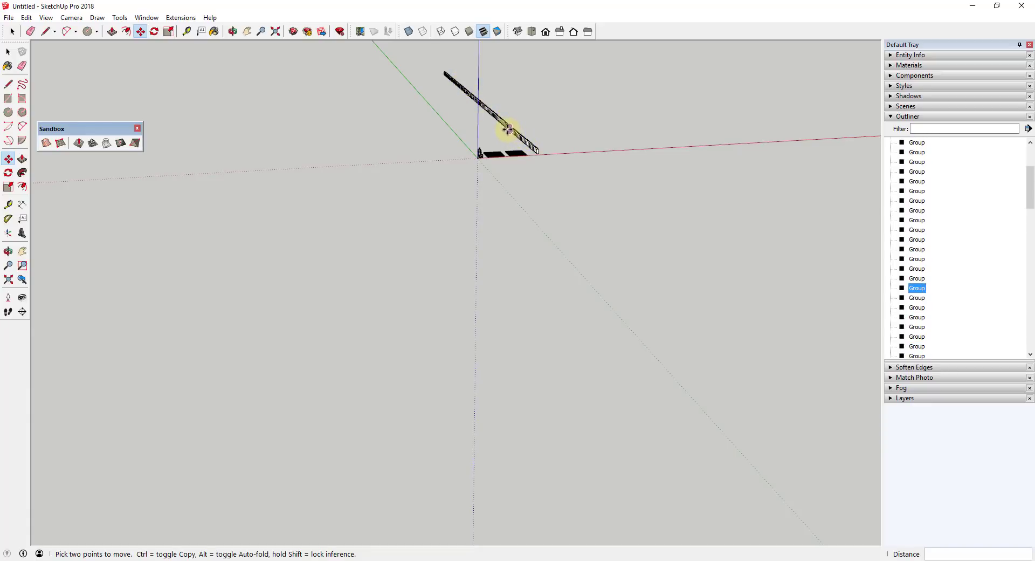
pyautogui.press('space')
pyautogui.scroll(6, 527, 180)
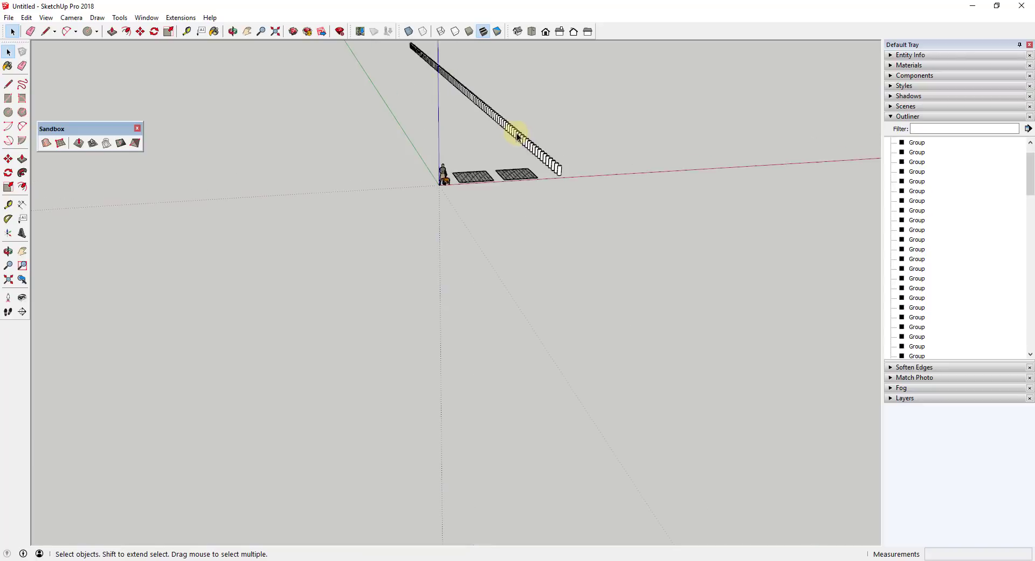
pyautogui.moveTo(554, 125); pyautogui.dragTo(631, 229, button='middle')
pyautogui.scroll(3, 550, 229)
pyautogui.scroll(2, 550, 229)
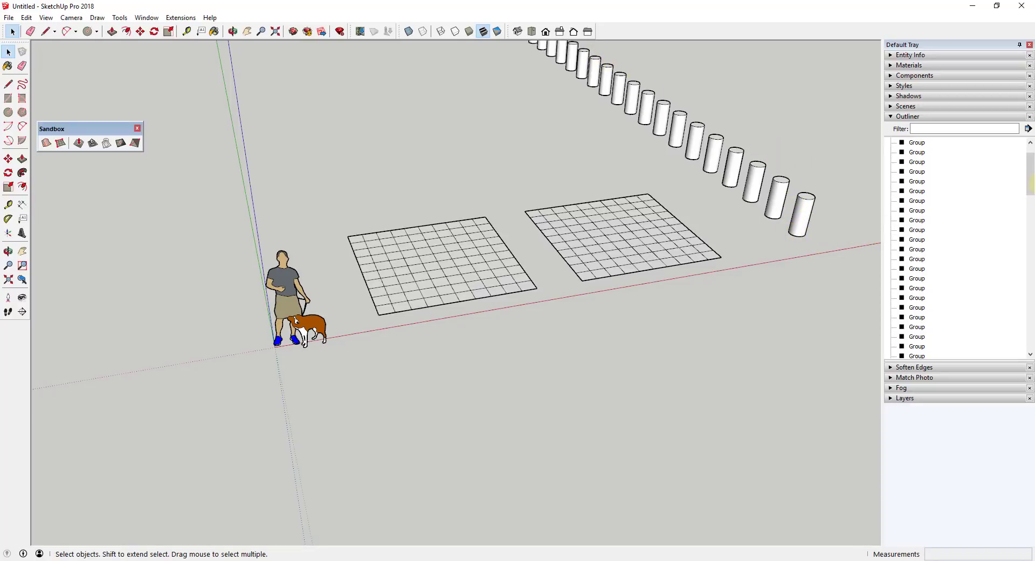
pyautogui.scroll(1, 1029, 166)
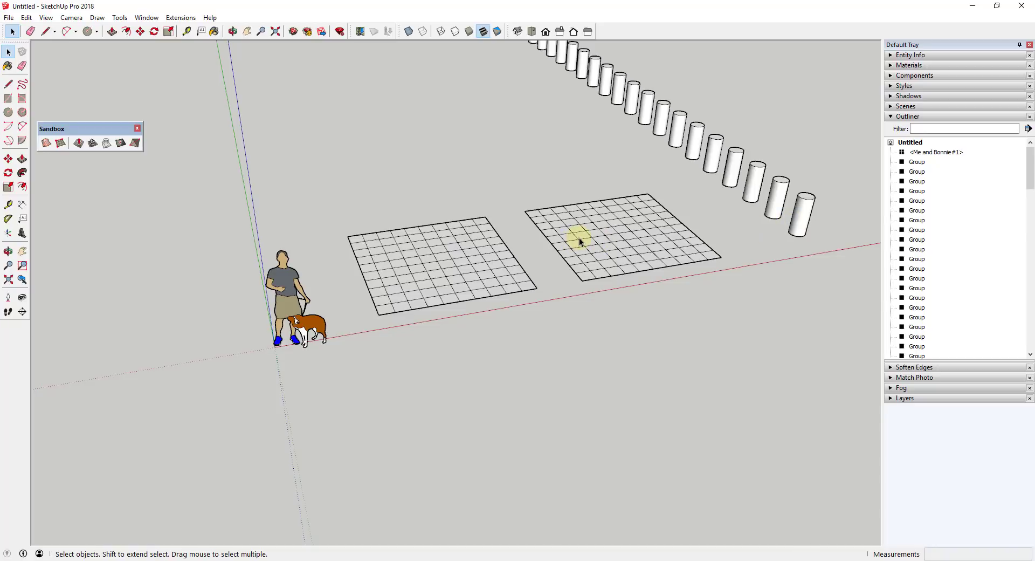
pyautogui.moveTo(581, 241); pyautogui.dragTo(597, 264, button='middle')
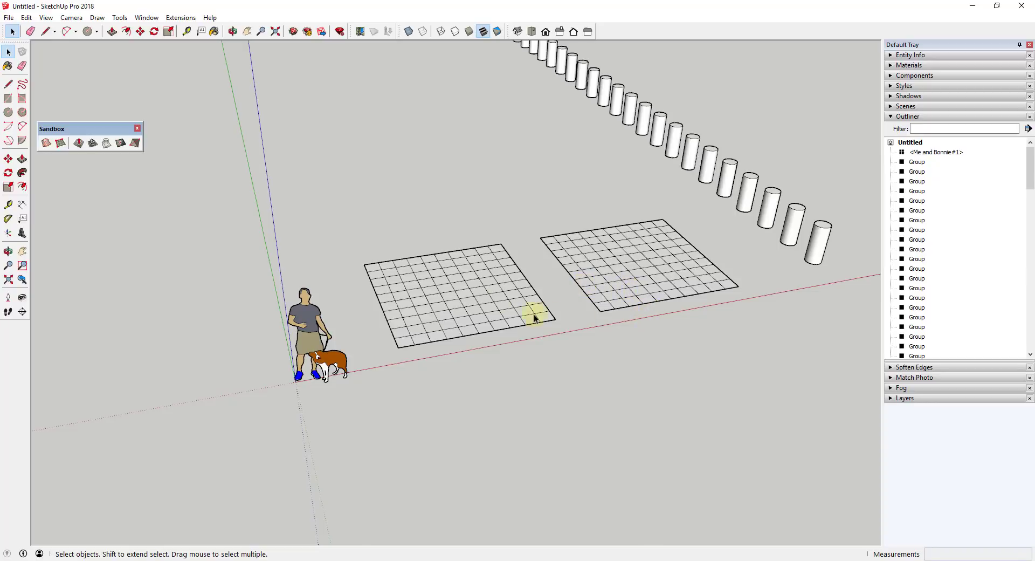
# - Collapse the Outliner and open the grid group nearest the standing figure for editing
pyautogui.click(491, 310)
pyautogui.moveTo(491, 310); pyautogui.dragTo(471, 286, button='middle')
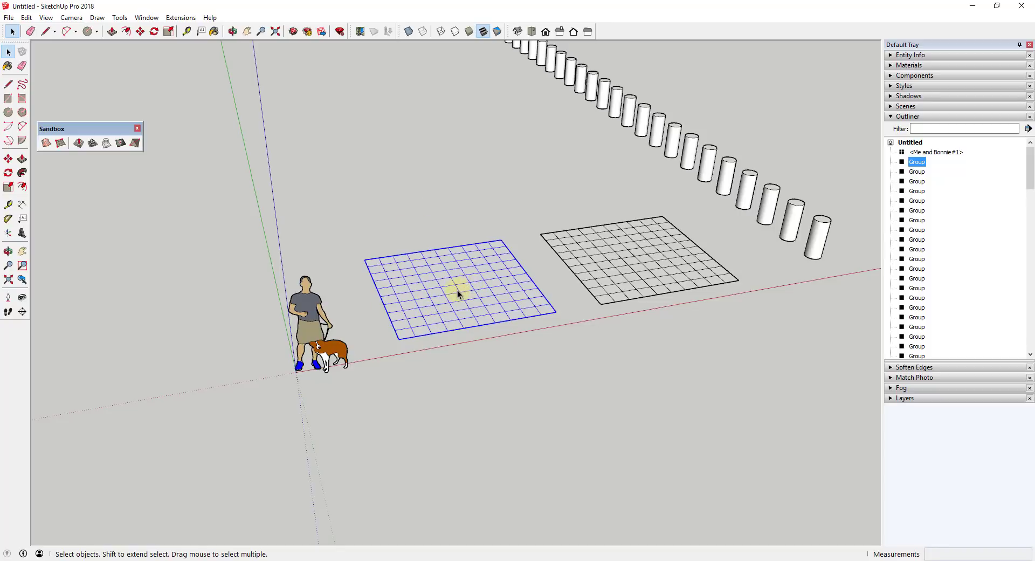
pyautogui.scroll(3, 467, 291)
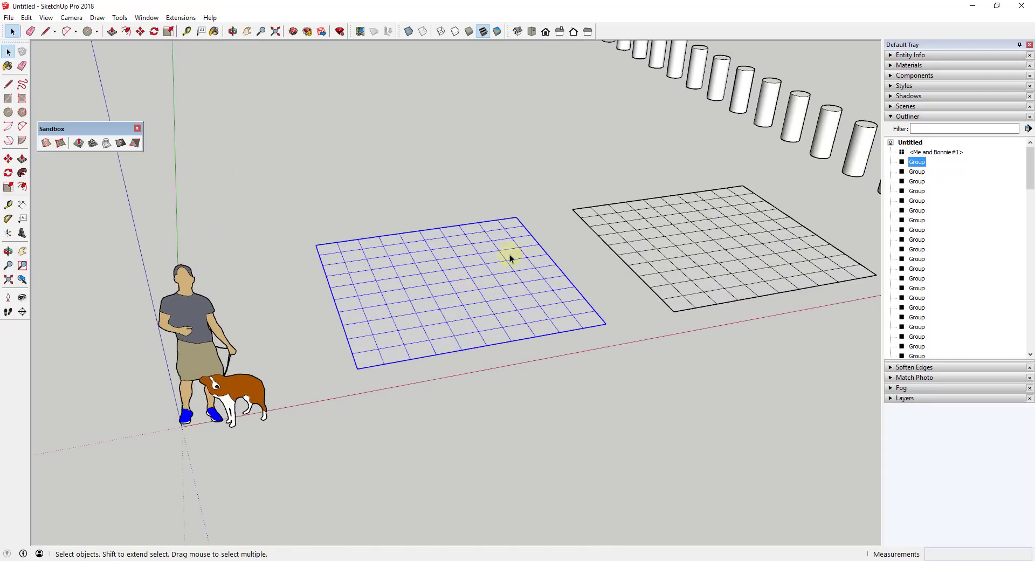
pyautogui.click(890, 116)
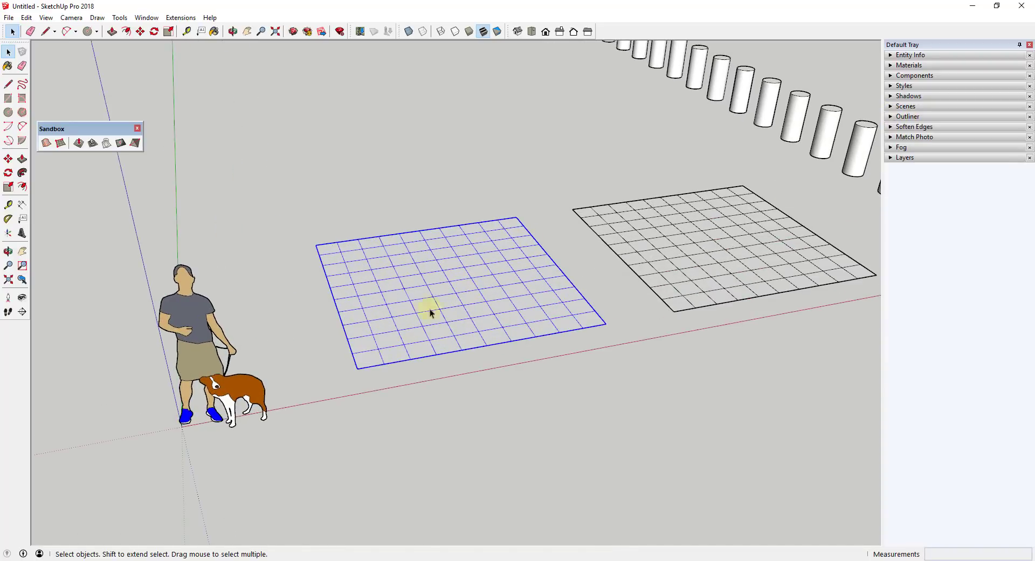
pyautogui.doubleClick(471, 280)
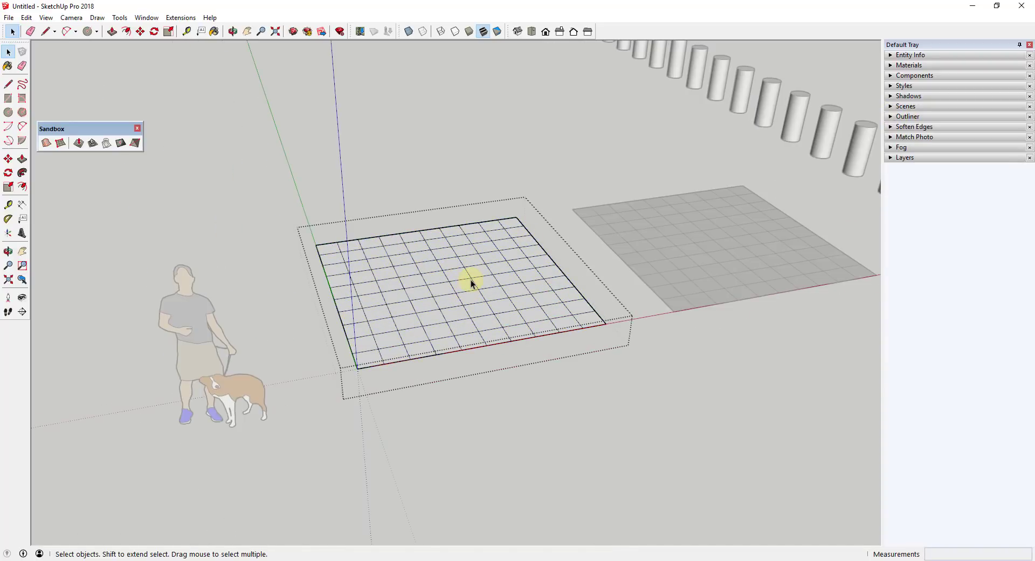
# - Convert all edges of the opened grid to cylinders of 3 15/16" diameter and precision 6, each tube grouped, and leave the group
pyautogui.tripleClick(482, 318)
pyautogui.click(120, 18)
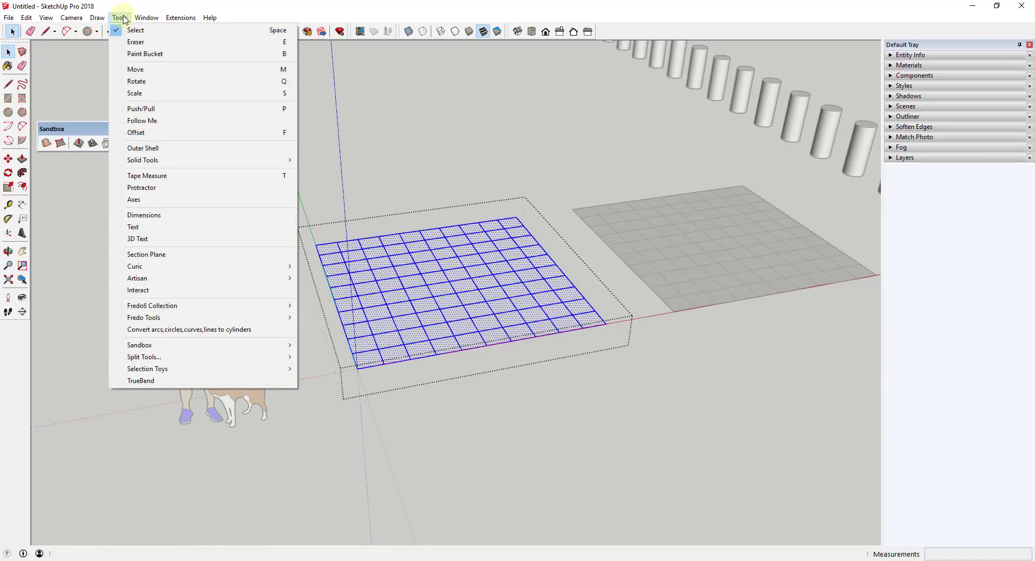
pyautogui.click(230, 330)
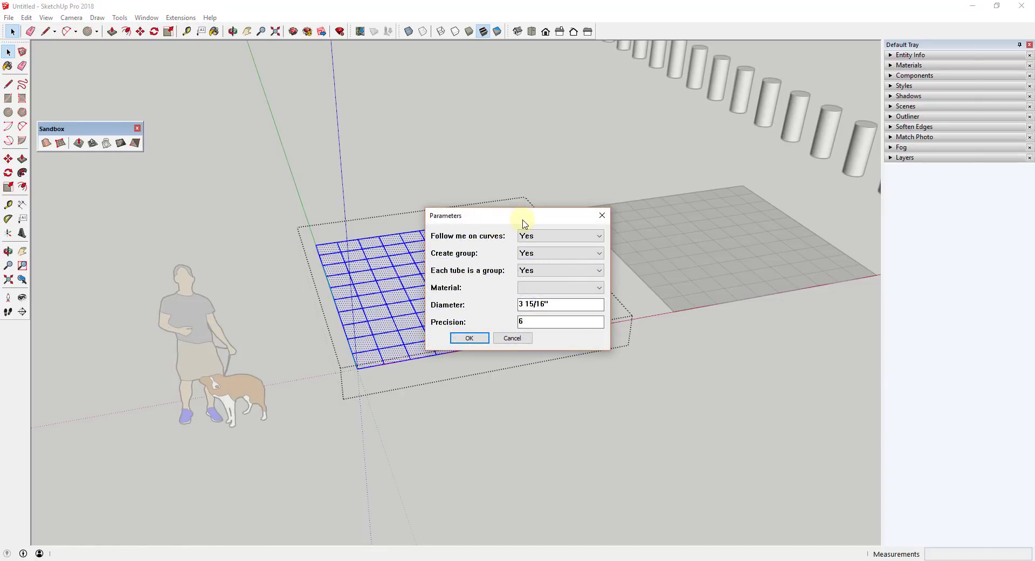
pyautogui.moveTo(525, 222); pyautogui.dragTo(733, 160)
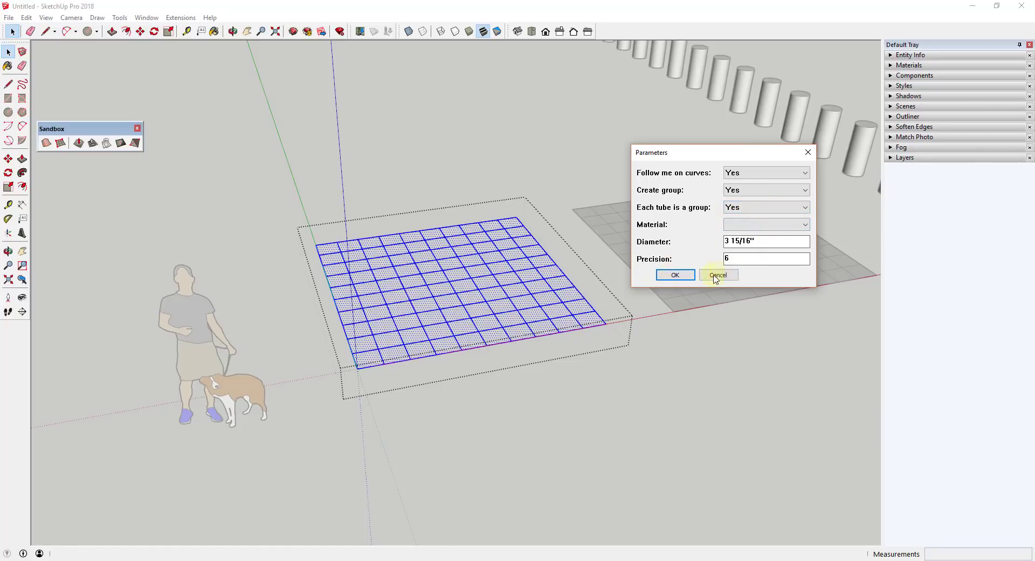
pyautogui.click(672, 275)
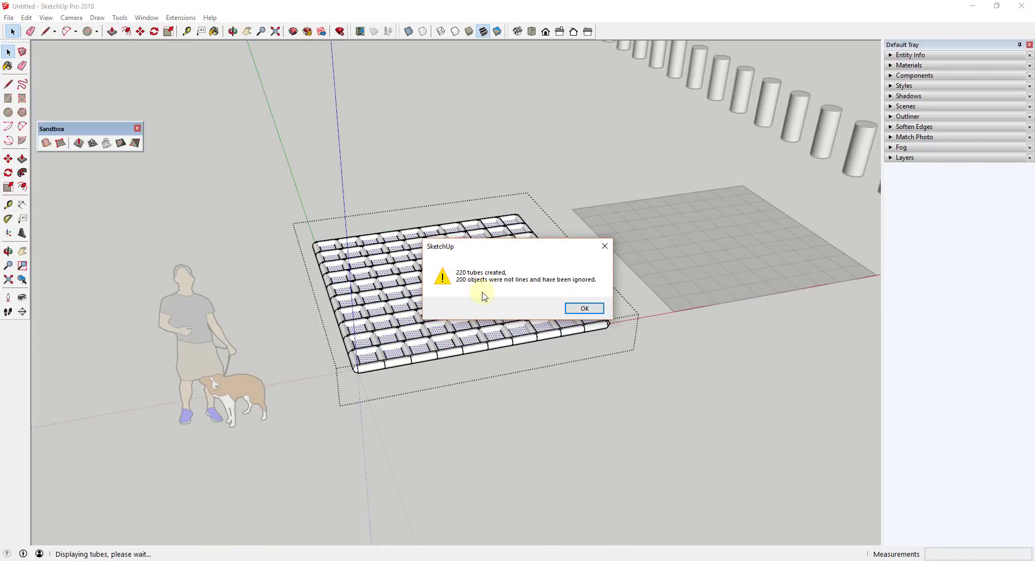
pyautogui.click(585, 307)
pyautogui.moveTo(585, 334); pyautogui.dragTo(374, 343, button='middle')
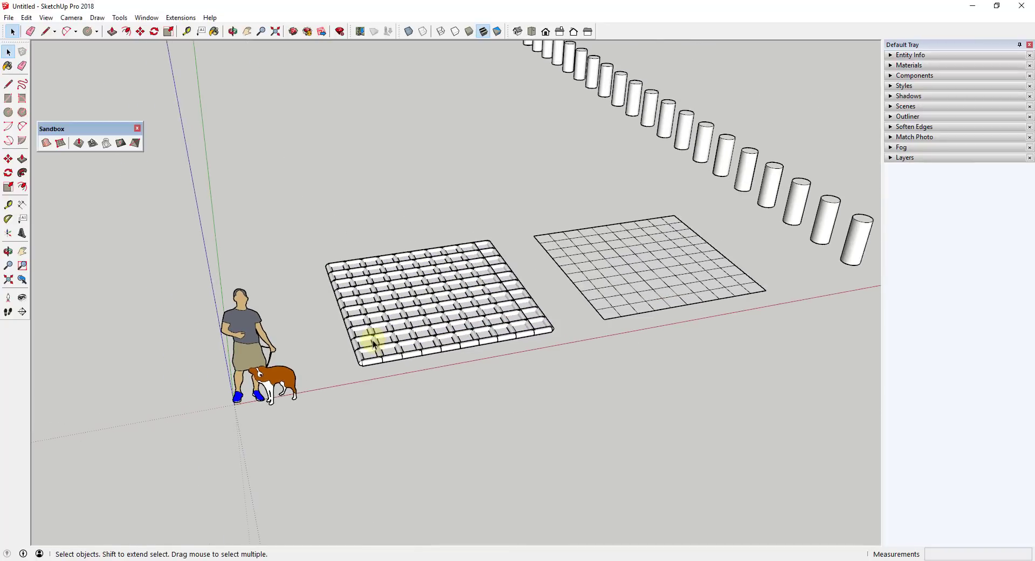
# - Open the second, unconverted grid group for editing and expand the Outliner
pyautogui.moveTo(536, 307); pyautogui.dragTo(666, 280, button='middle')
pyautogui.click(667, 280)
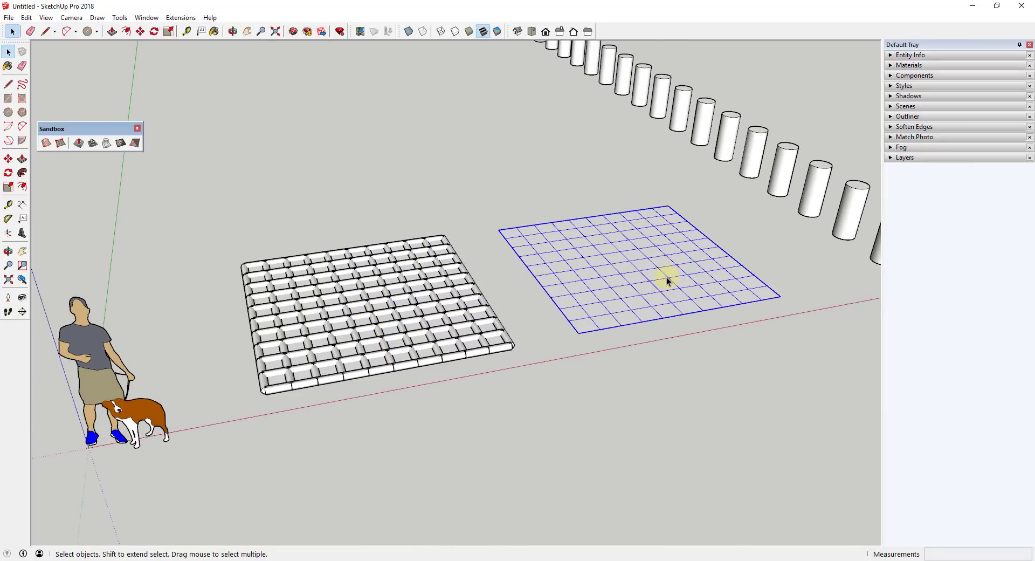
pyautogui.doubleClick(667, 280)
pyautogui.click(908, 116)
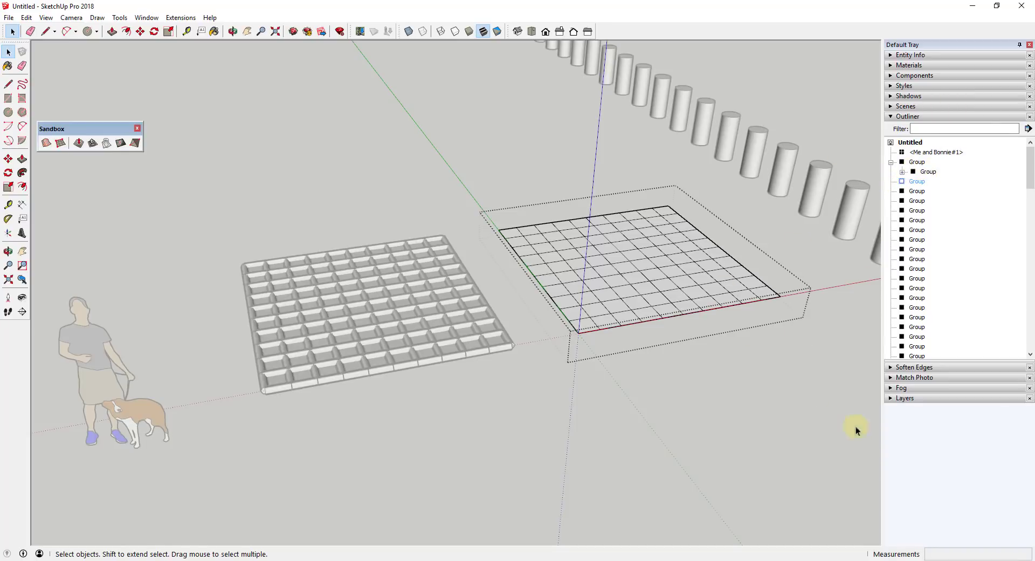
# - Convert all edges of the second grid to individually grouped cylinders, 3 15/16" diameter and precision 6, and leave the group
pyautogui.tripleClick(649, 294)
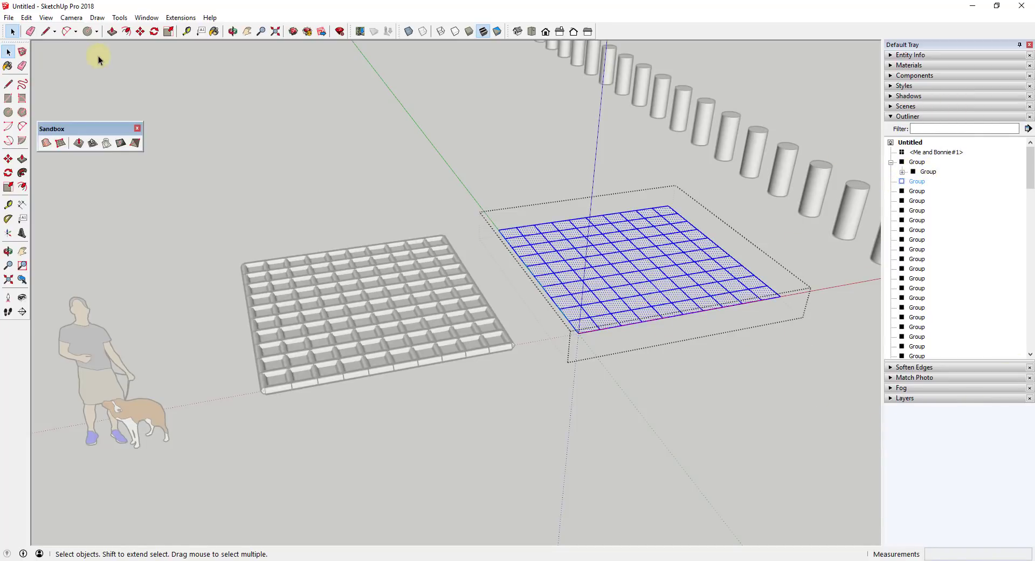
pyautogui.click(93, 18)
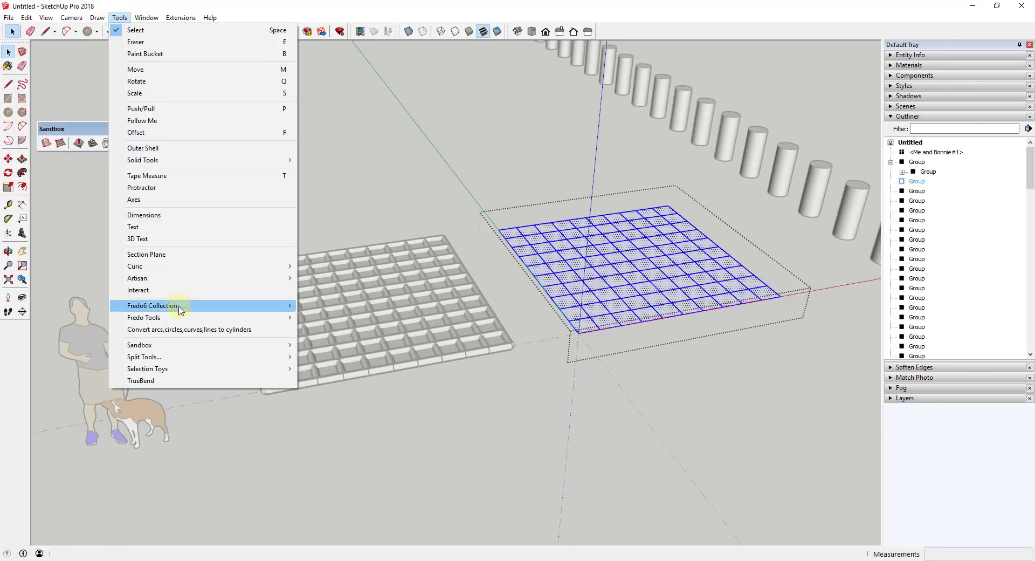
pyautogui.click(196, 329)
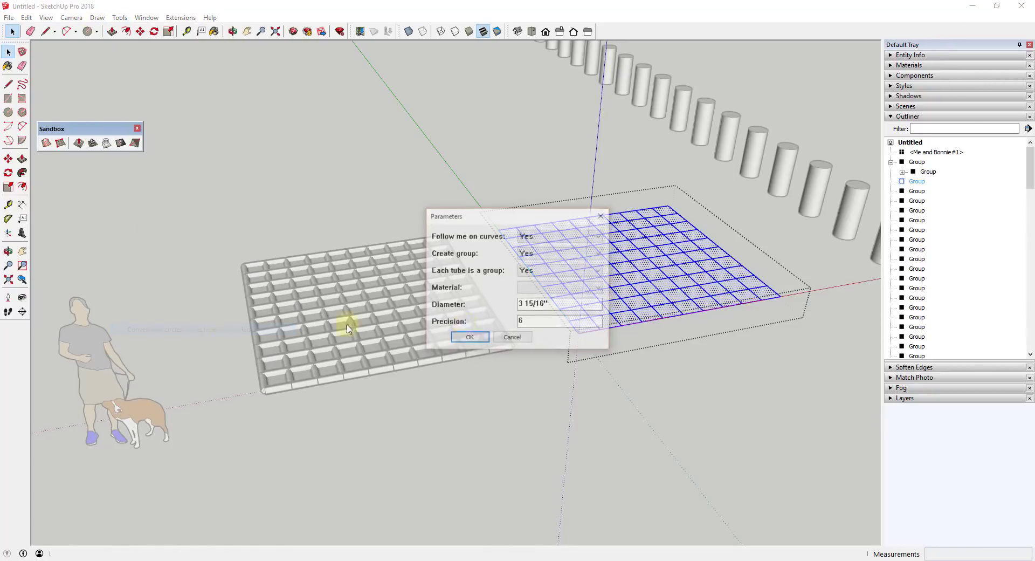
pyautogui.click(470, 337)
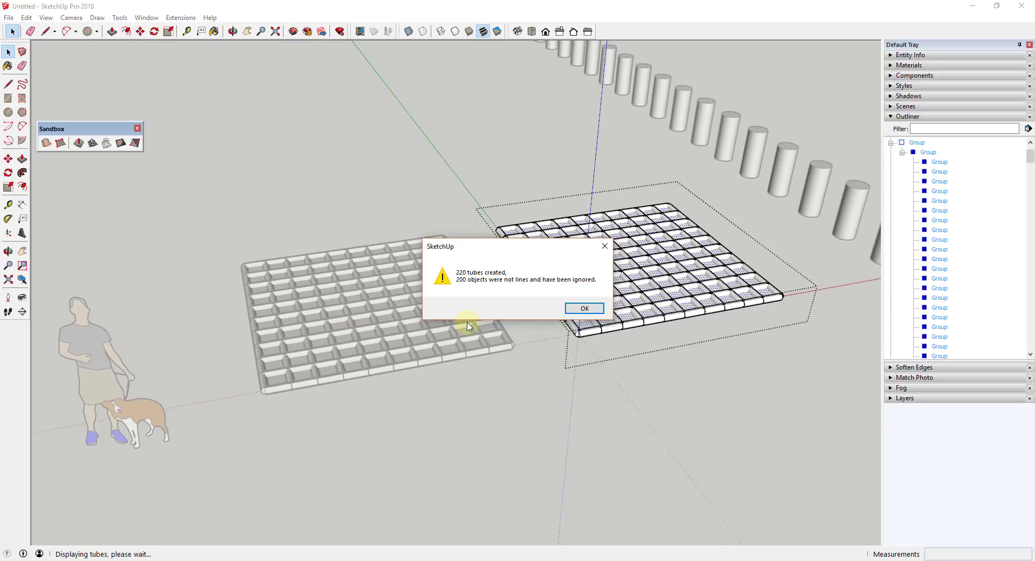
pyautogui.click(586, 308)
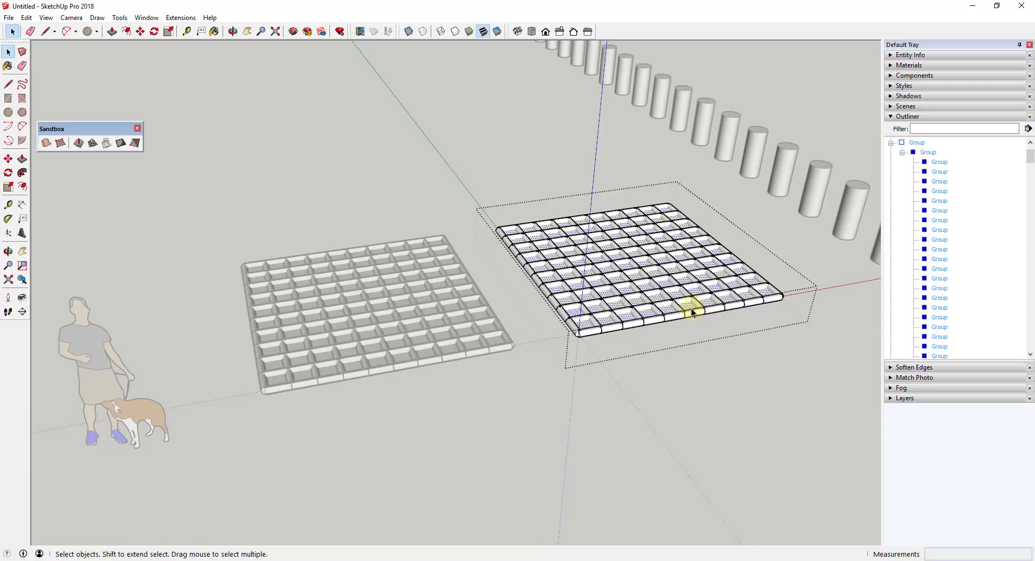
pyautogui.click(714, 348)
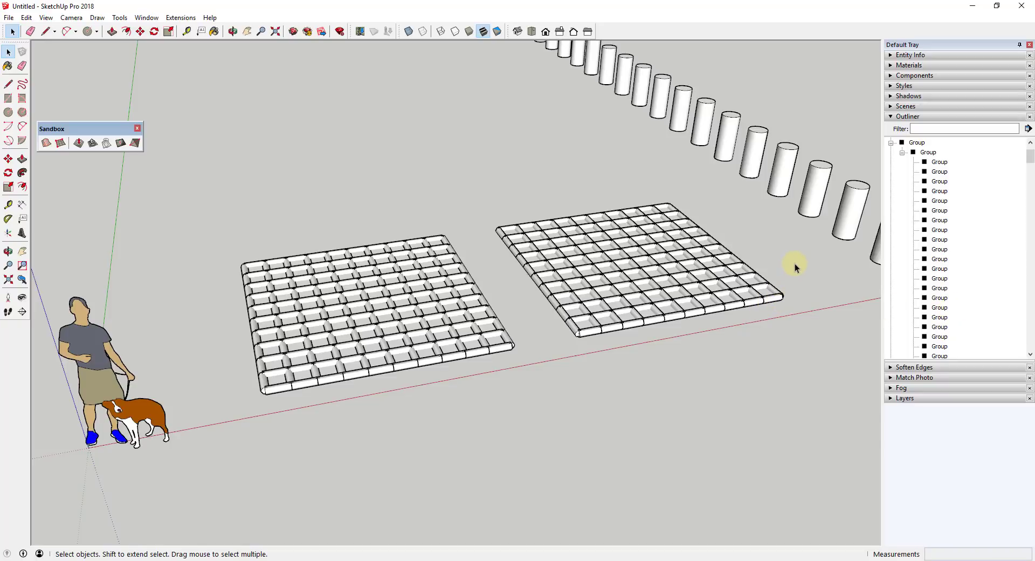
# - Collapse the Outliner and copy the whole row of cylinders about 320' along the green axis, toward the viewer
pyautogui.click(897, 116)
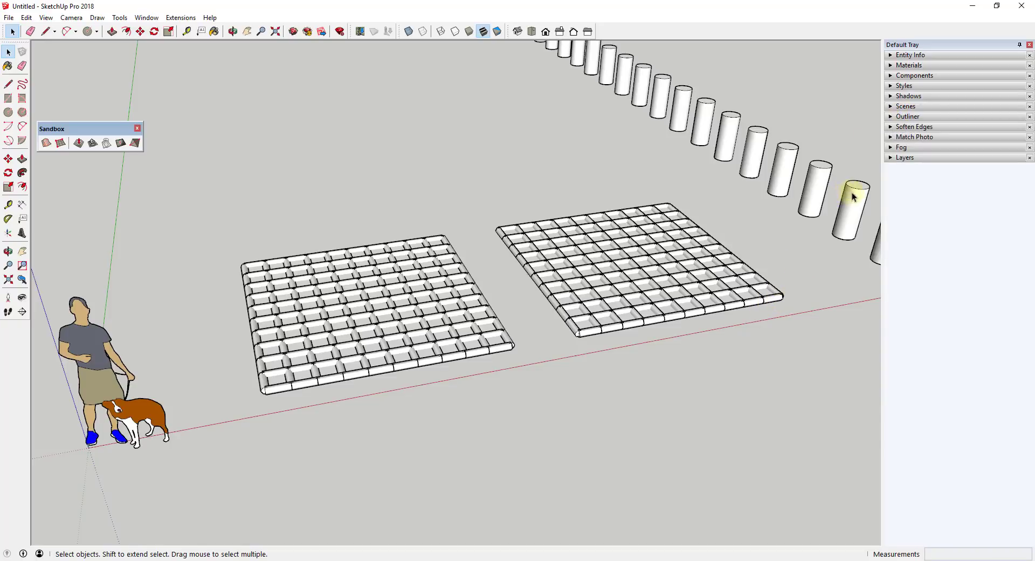
pyautogui.scroll(-5, 657, 258)
pyautogui.moveTo(577, 233); pyautogui.dragTo(581, 121, button='middle')
pyautogui.scroll(-3, 647, 226)
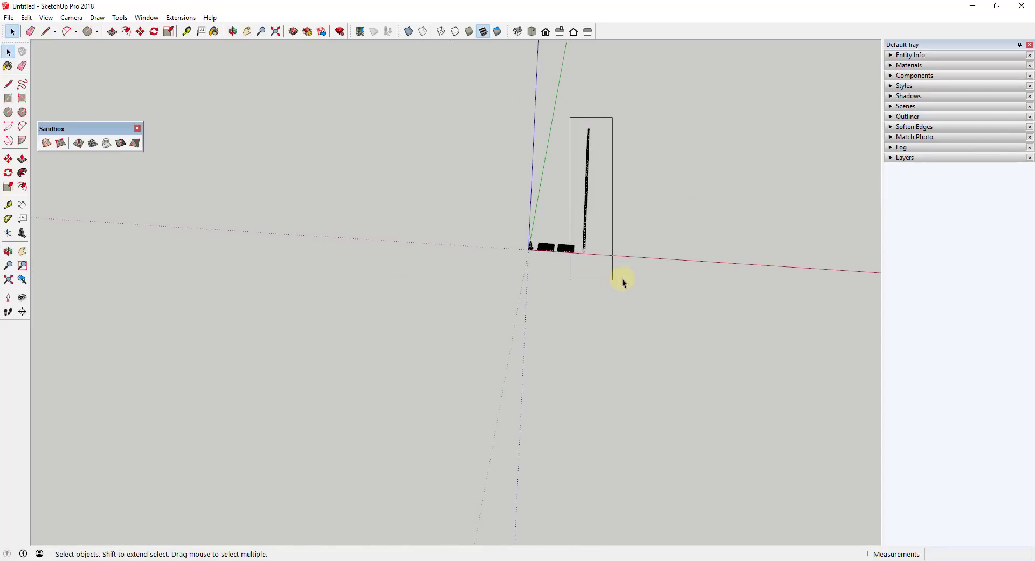
pyautogui.moveTo(622, 278); pyautogui.dragTo(622, 278)
pyautogui.moveTo(685, 208); pyautogui.dragTo(876, 129, button='middle')
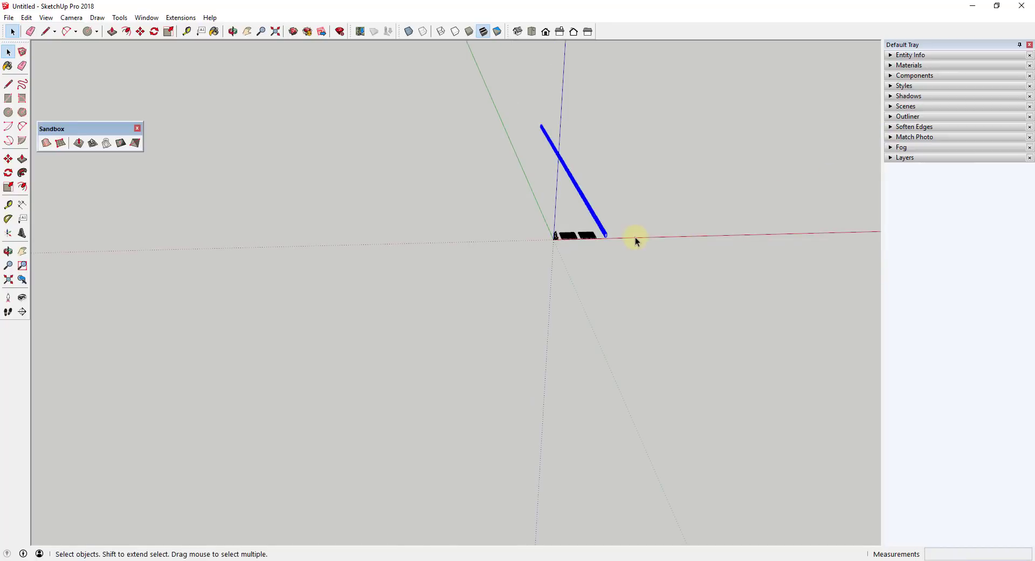
pyautogui.moveTo(640, 241); pyautogui.dragTo(612, 236, button='middle')
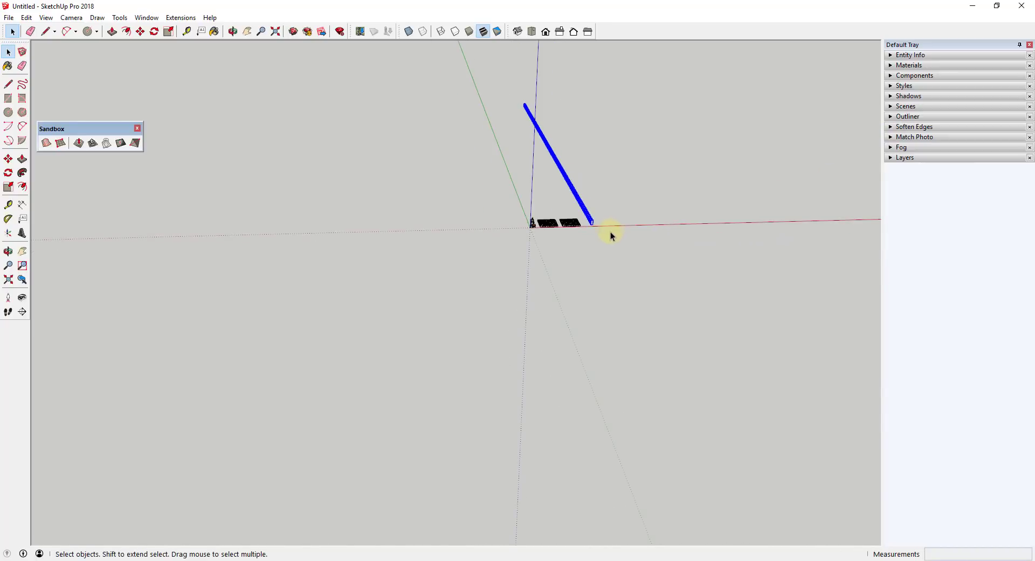
pyautogui.press('m')
pyautogui.press('ctrl')
pyautogui.click(592, 221)
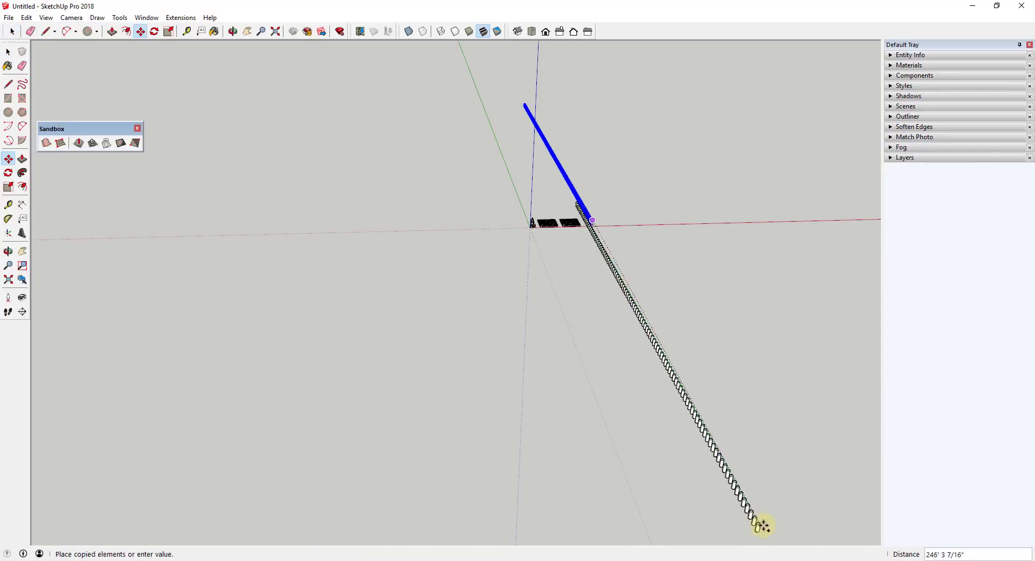
pyautogui.scroll(-4, 763, 526)
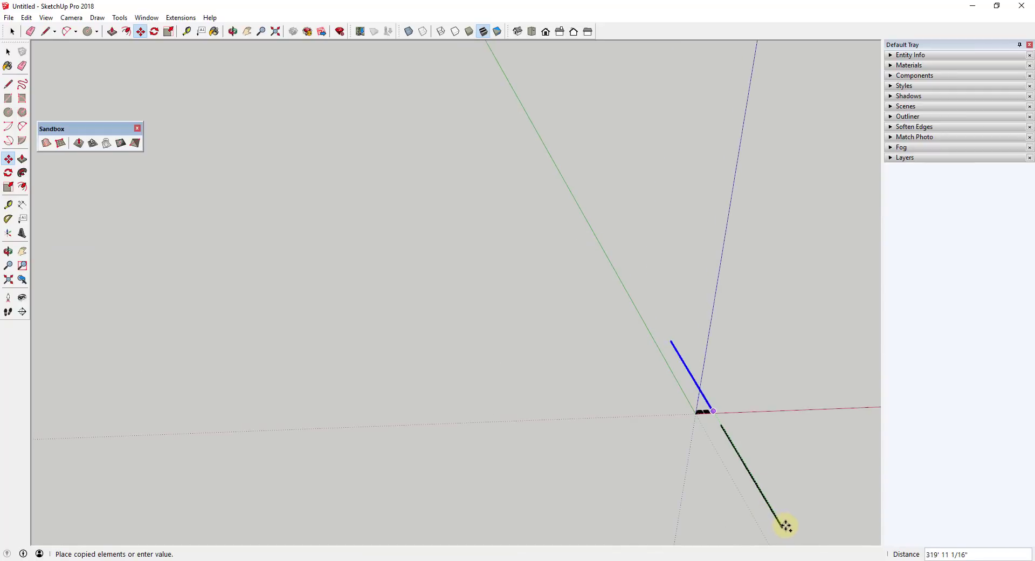
pyautogui.click(785, 526)
pyautogui.moveTo(809, 516); pyautogui.dragTo(825, 499, button='middle')
# - Copy the new cylinder row sideways along the red axis and multiply it into an array of 100 copies
pyautogui.scroll(4, 825, 520)
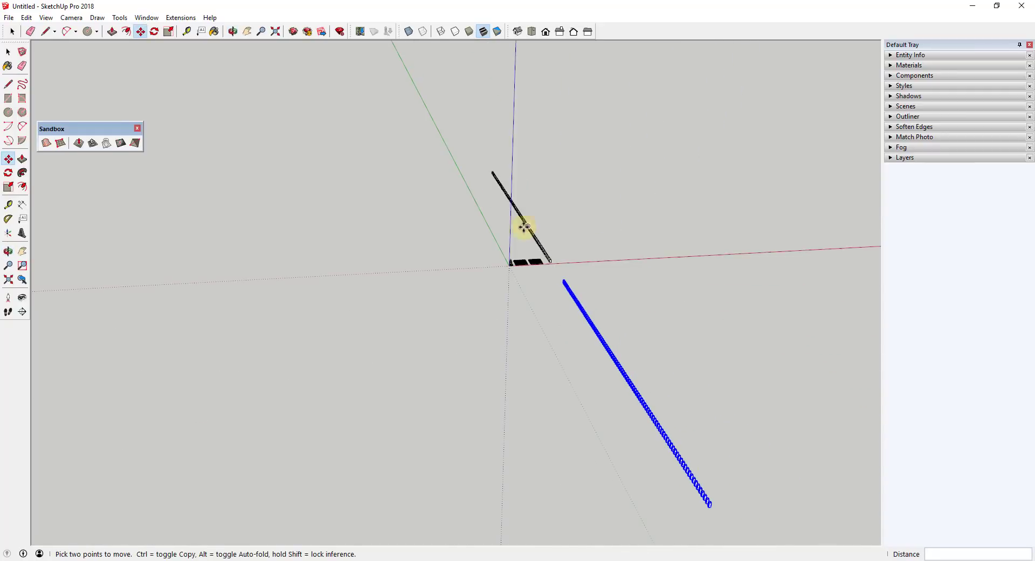
pyautogui.scroll(-3, 534, 344)
pyautogui.scroll(4, 467, 300)
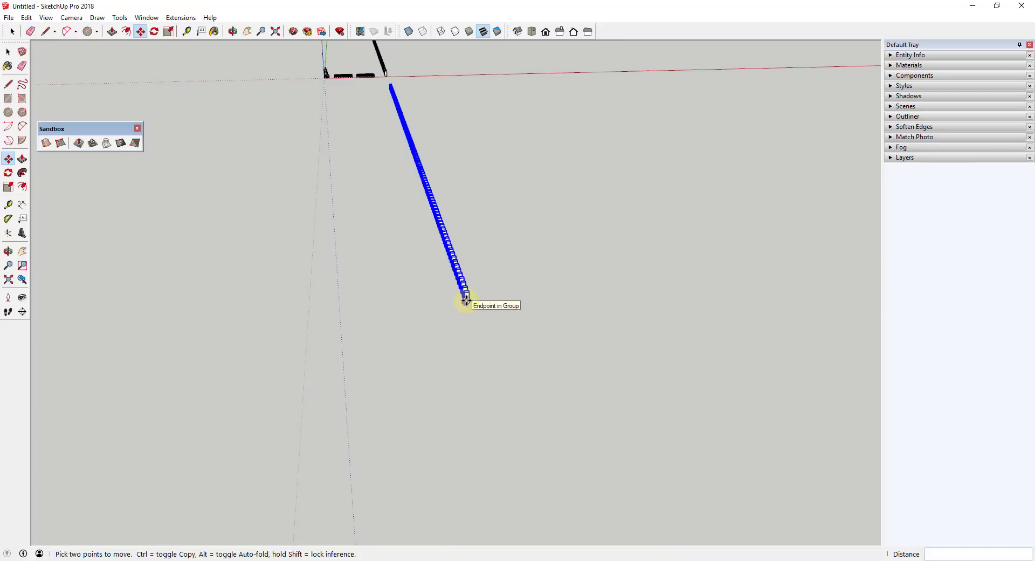
pyautogui.click(466, 301)
pyautogui.click(481, 297)
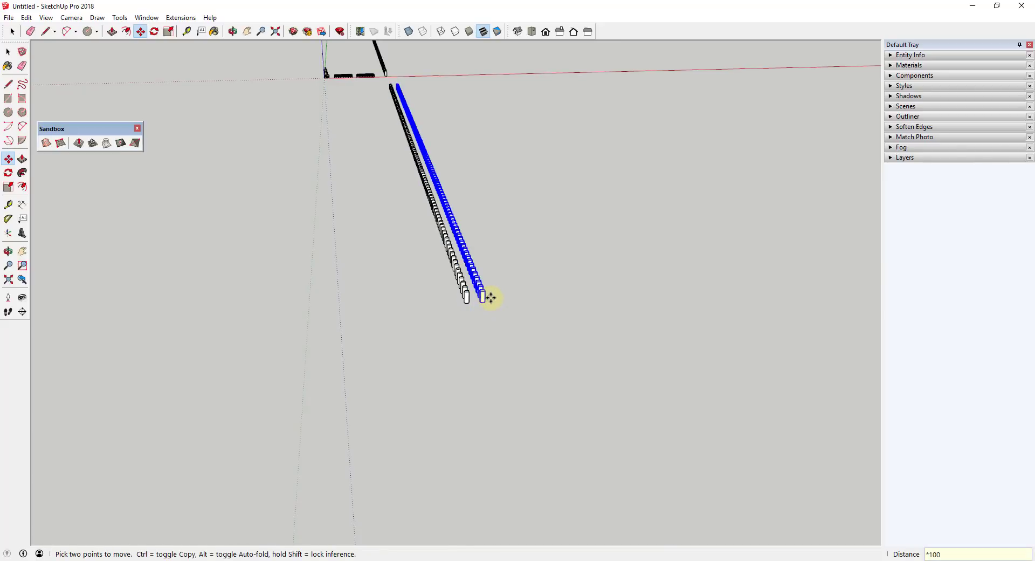
pyautogui.press('Return')
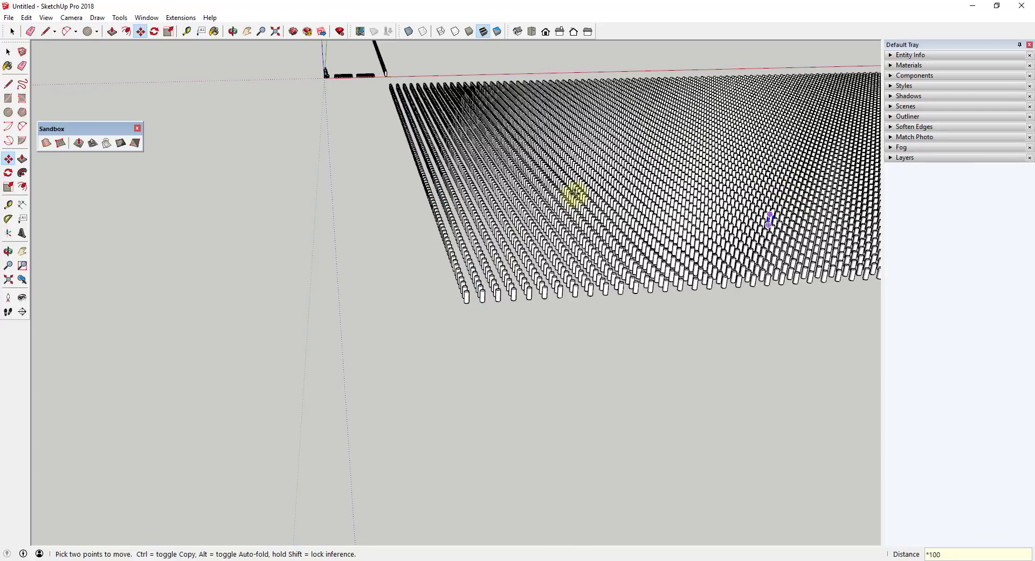
# - With the Outliner expanded, copy the original cylinder row about 4' along the red axis and multiply it into 50 copies
pyautogui.scroll(-3, 571, 200)
pyautogui.moveTo(744, 147); pyautogui.dragTo(797, 256, button='middle')
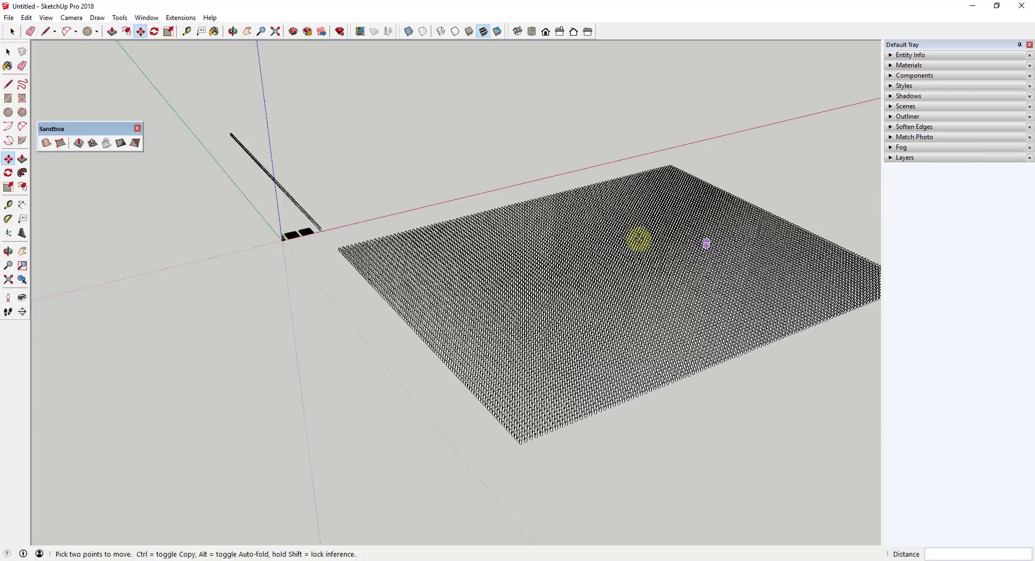
pyautogui.scroll(2, 659, 206)
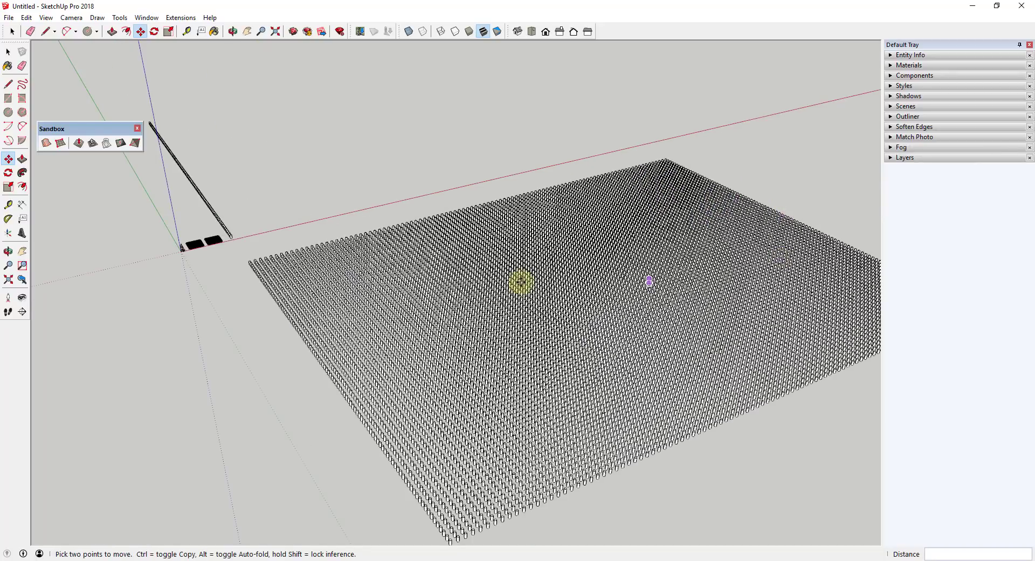
pyautogui.scroll(2, 656, 270)
pyautogui.moveTo(657, 270); pyautogui.dragTo(300, 111, button='middle')
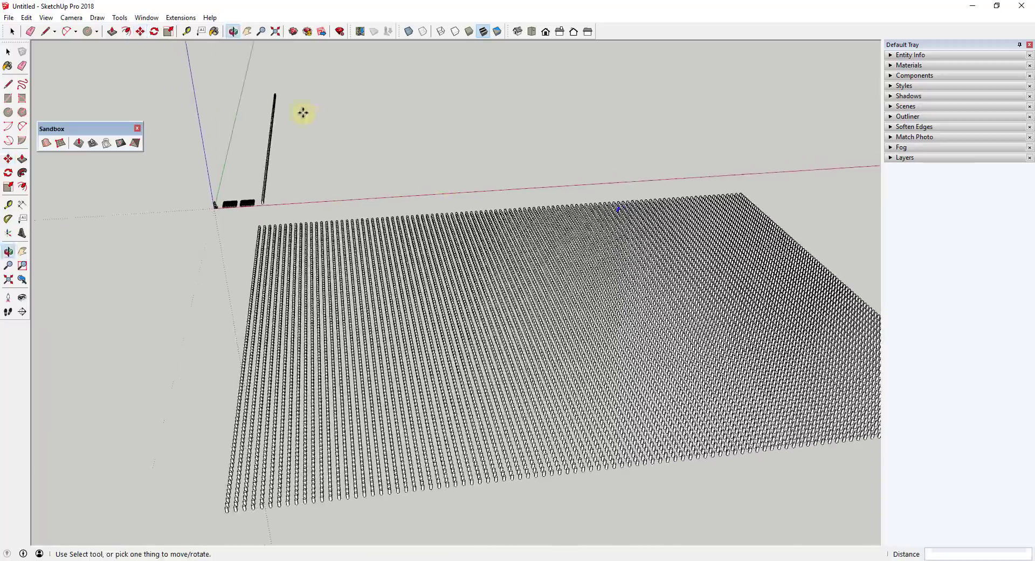
pyautogui.scroll(5, 231, 102)
pyautogui.moveTo(259, 89); pyautogui.dragTo(323, 348)
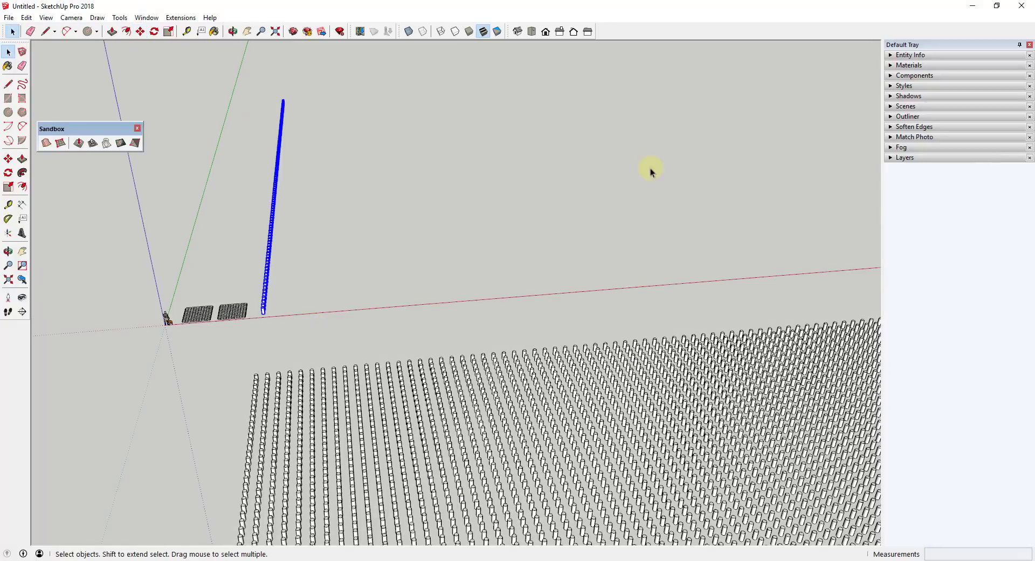
pyautogui.click(891, 117)
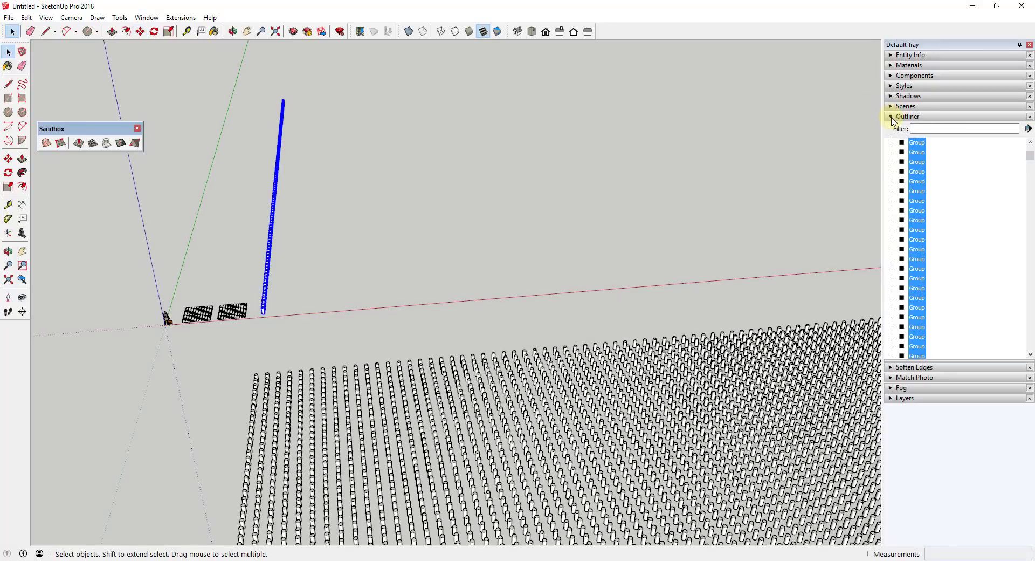
pyautogui.press('m')
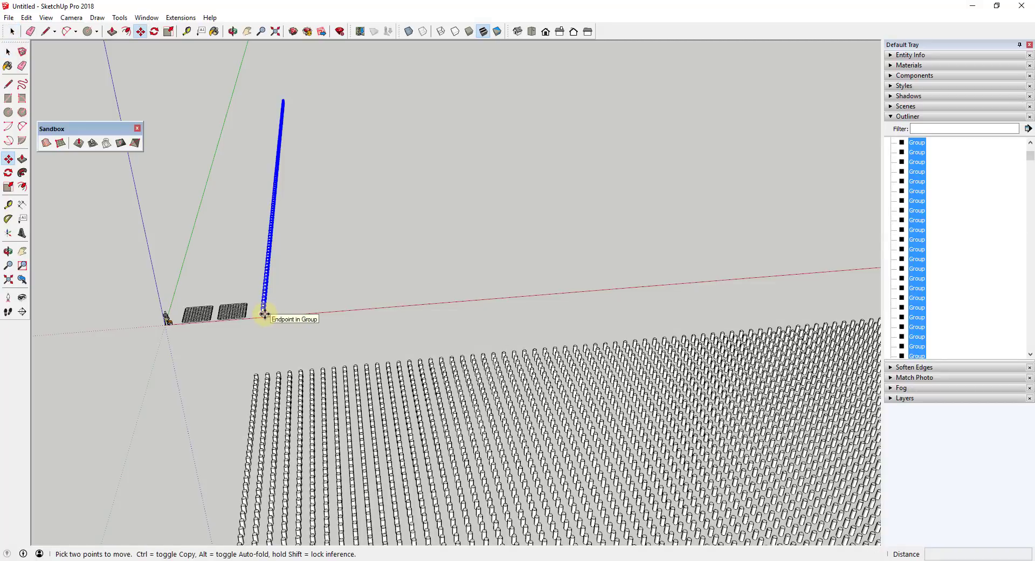
pyautogui.press('ctrl')
pyautogui.click(264, 314)
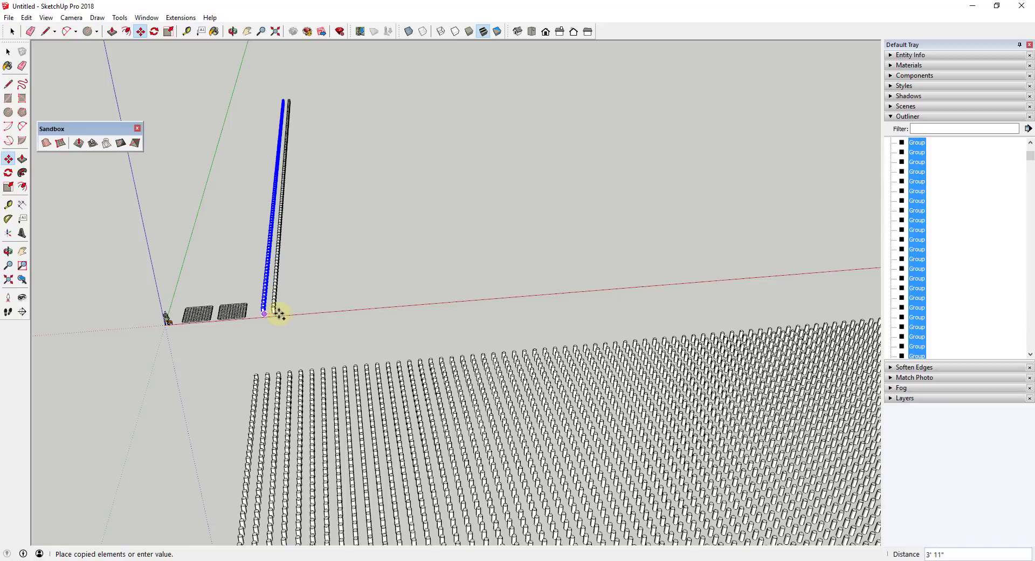
pyautogui.click(277, 299)
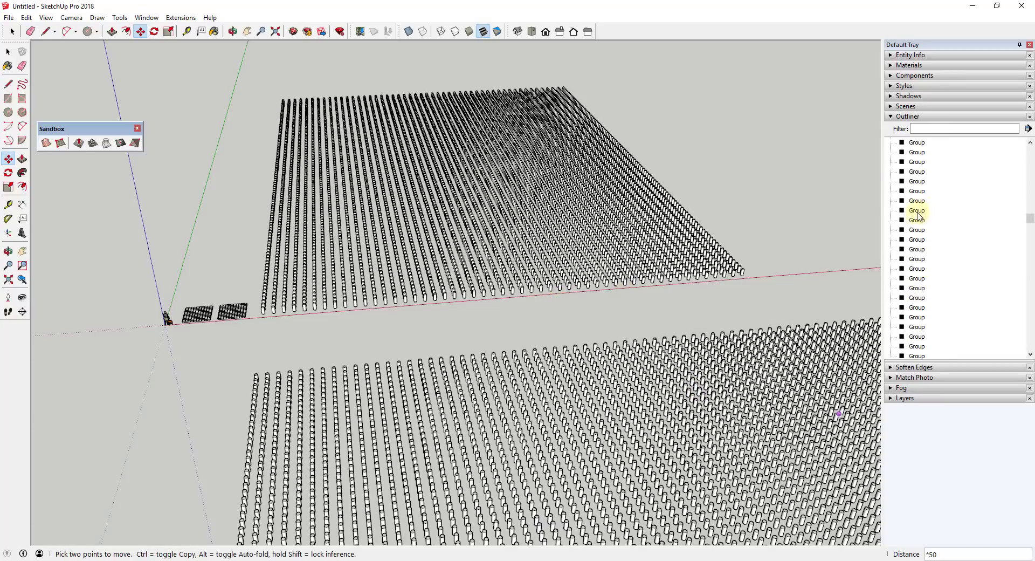
# - Collapse the Outliner after viewing both cylinder arrays
pyautogui.scroll(-3, 808, 211)
pyautogui.moveTo(800, 205)
pyautogui.mouseDown(button='middle')
pyautogui.moveTo(761, 207)
pyautogui.moveTo(770, 180)
pyautogui.moveTo(806, 186)
pyautogui.mouseUp(button='middle')
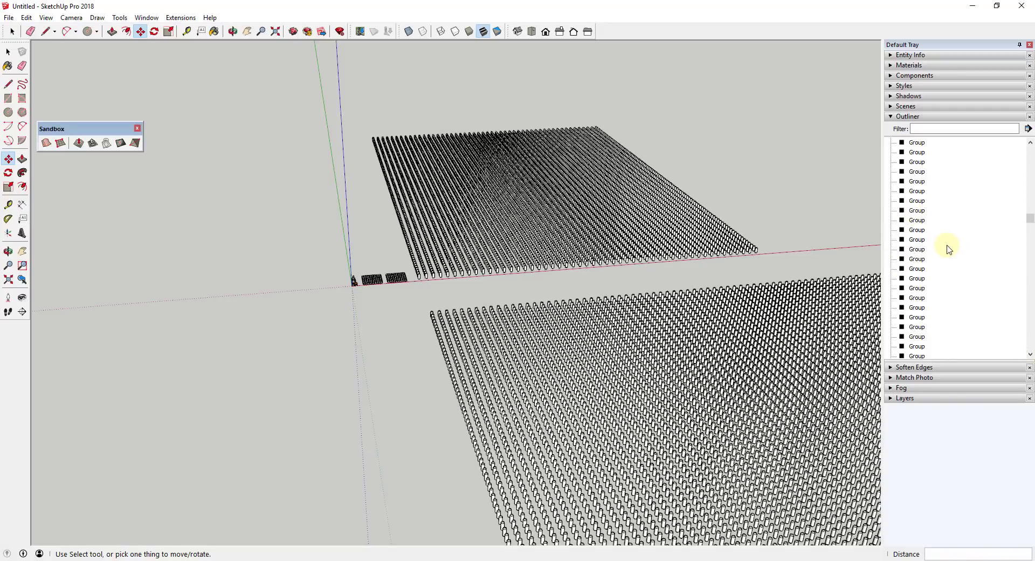
pyautogui.click(891, 117)
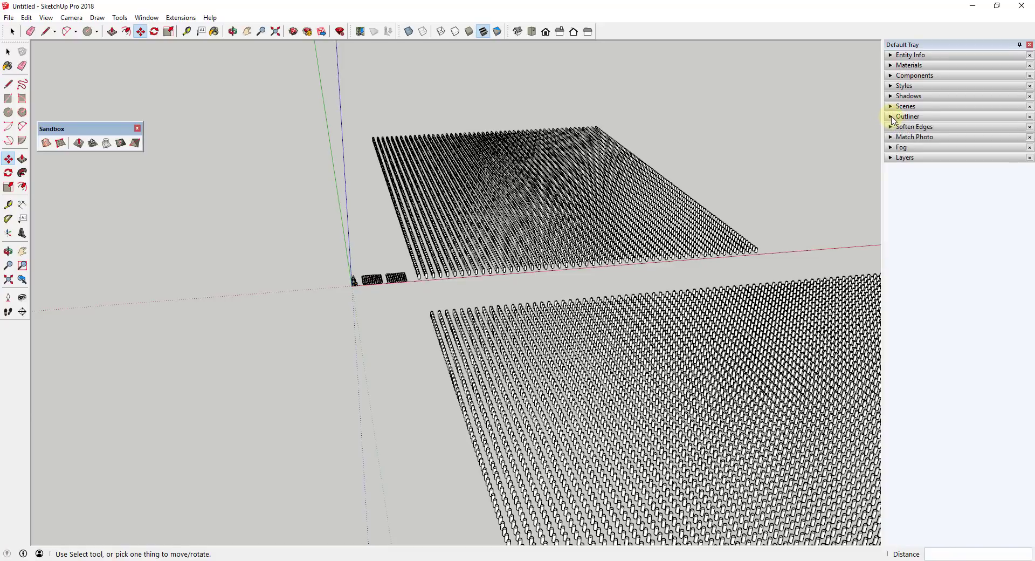